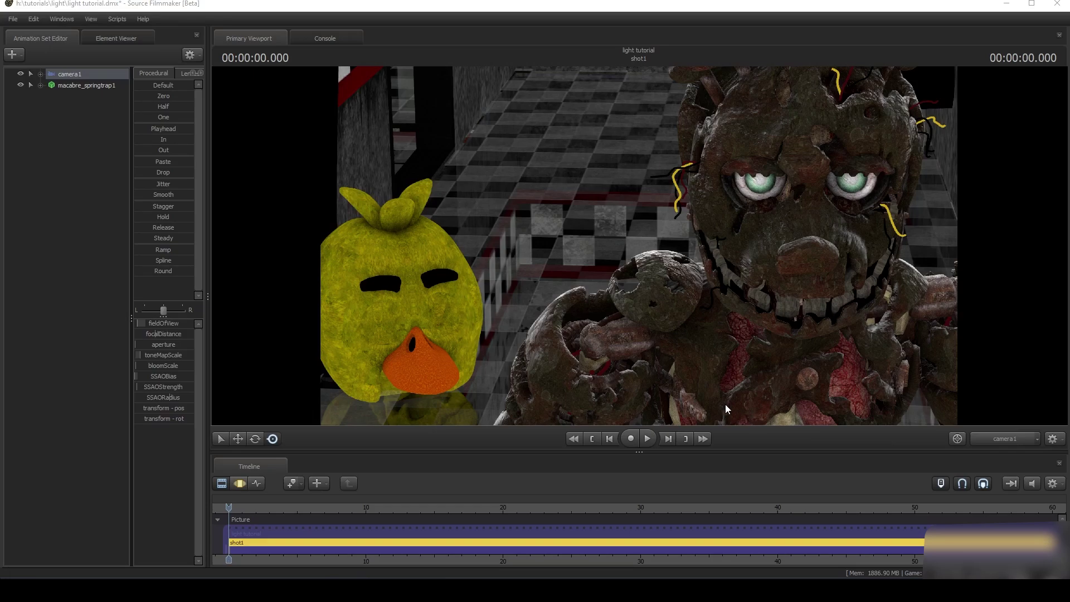
Step: Look over the room and Springtrap through the work camera and return to the camera1 view
left_click(997, 438)
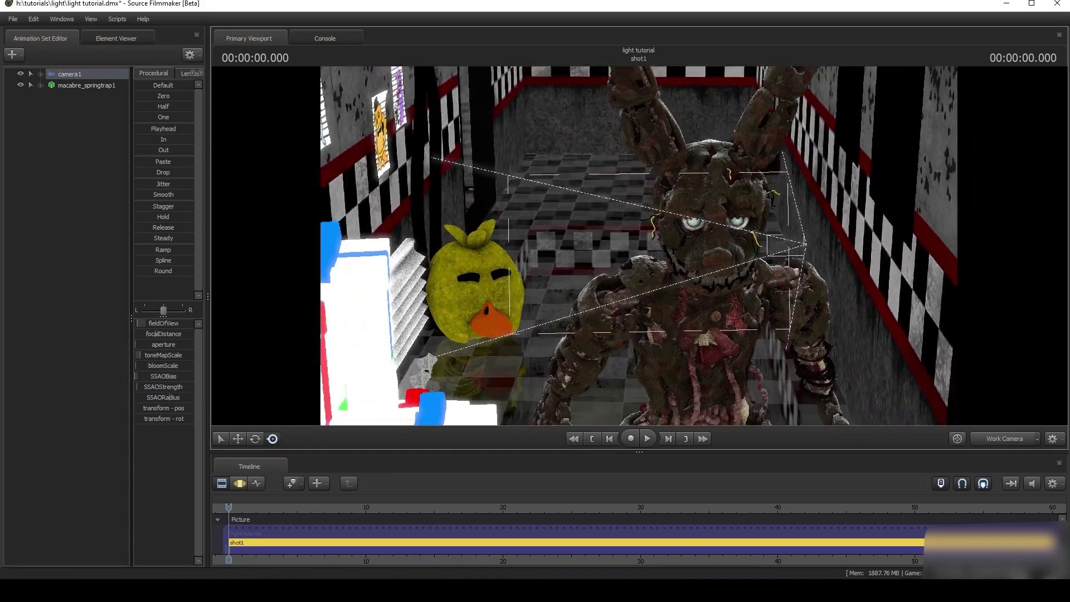
left_click(245, 487)
key("s")
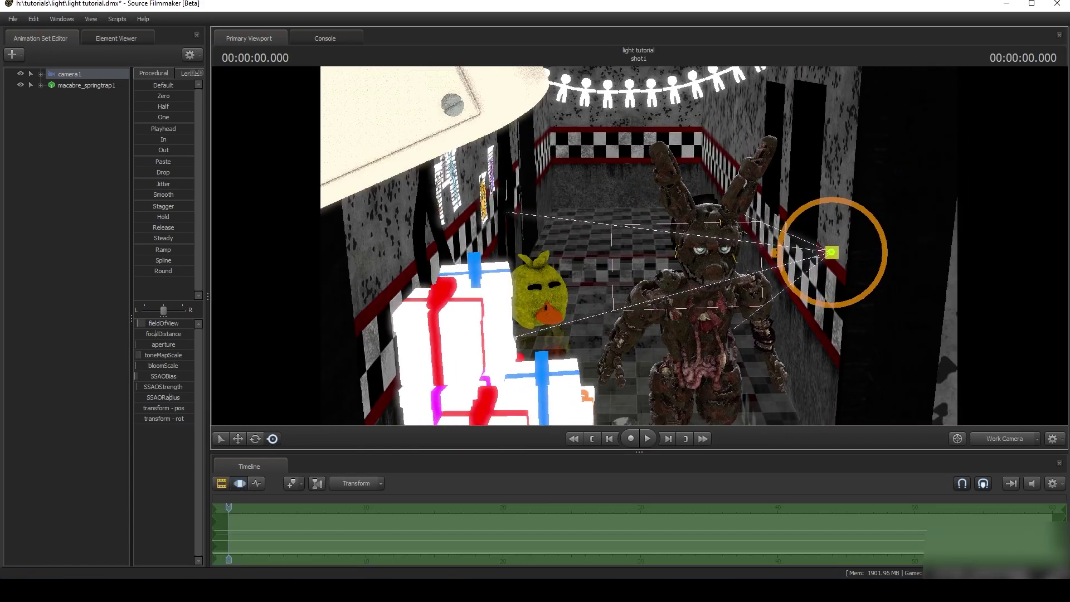
left_click(54, 313)
key("w")
mouse_move(639, 246)
left_mouse_down()
mouse_move(690, 301)
mouse_move(647, 259)
mouse_move(677, 264)
mouse_move(652, 251)
mouse_move(646, 268)
mouse_move(639, 246)
left_mouse_up()
key("w")
key("s")
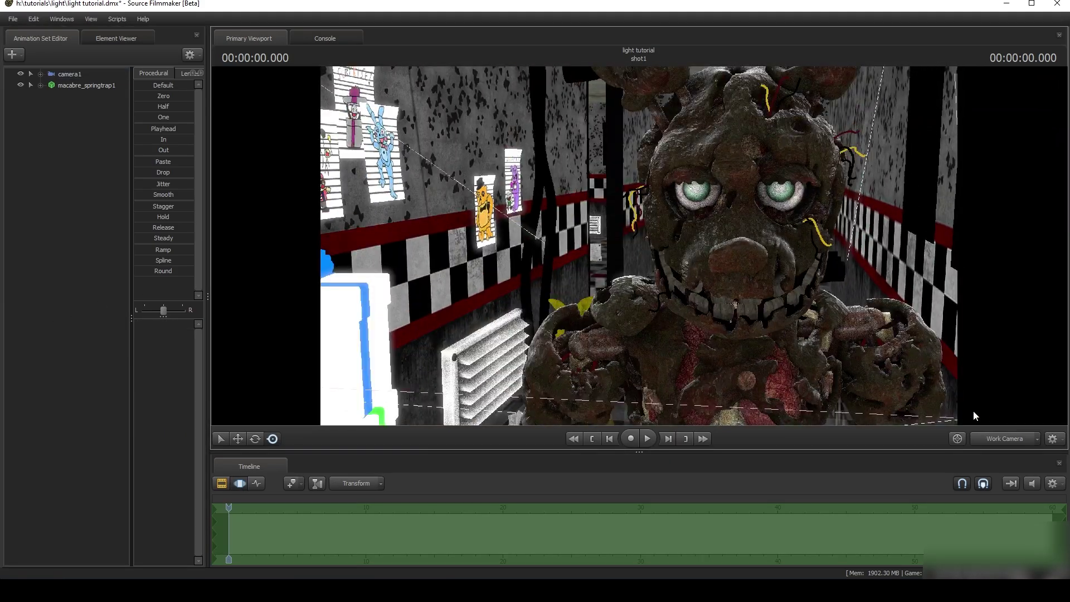
left_click(998, 437)
left_click(745, 91)
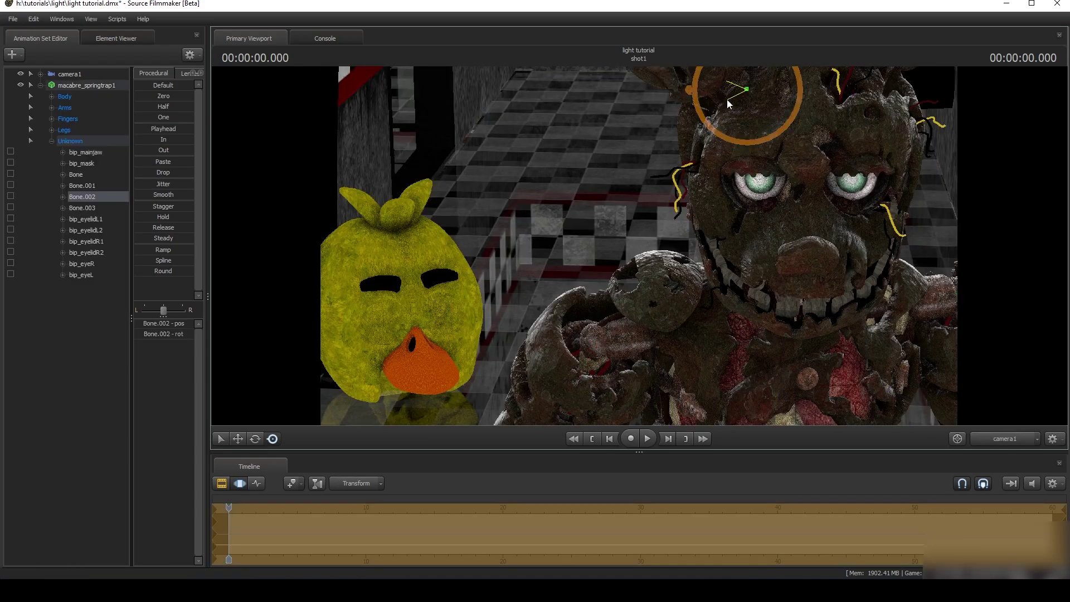
left_click(852, 93, "ctrl")
left_click_drag(862, 96, 887, 118)
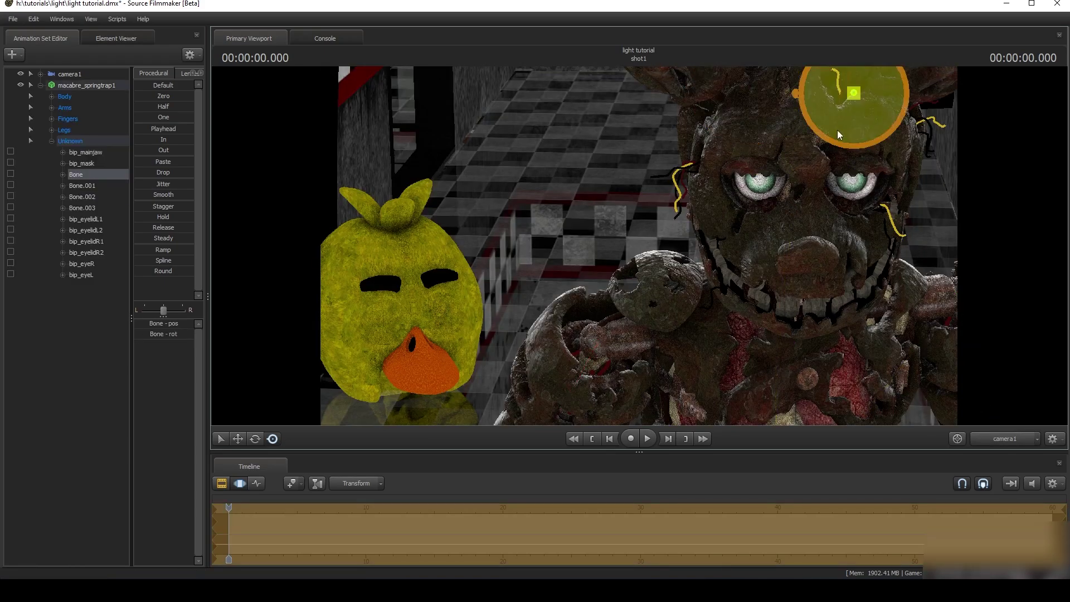
key("Escape")
left_click(51, 141)
left_click(40, 84)
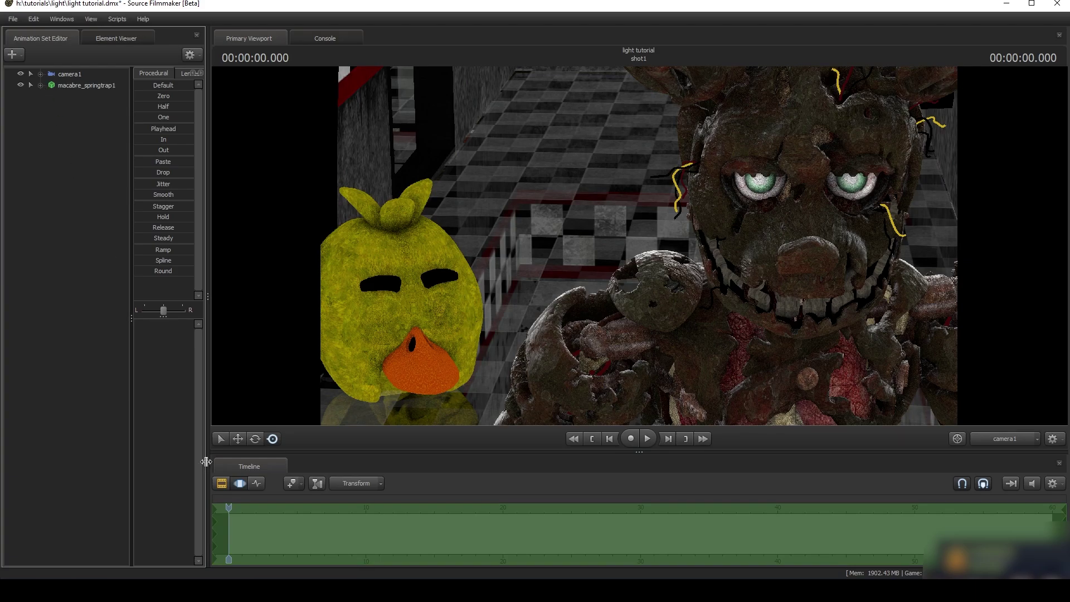
Step: Set the progressive refinement samples to 32 (override) for depth of field and 16 (override) for motion blur
left_click(215, 484)
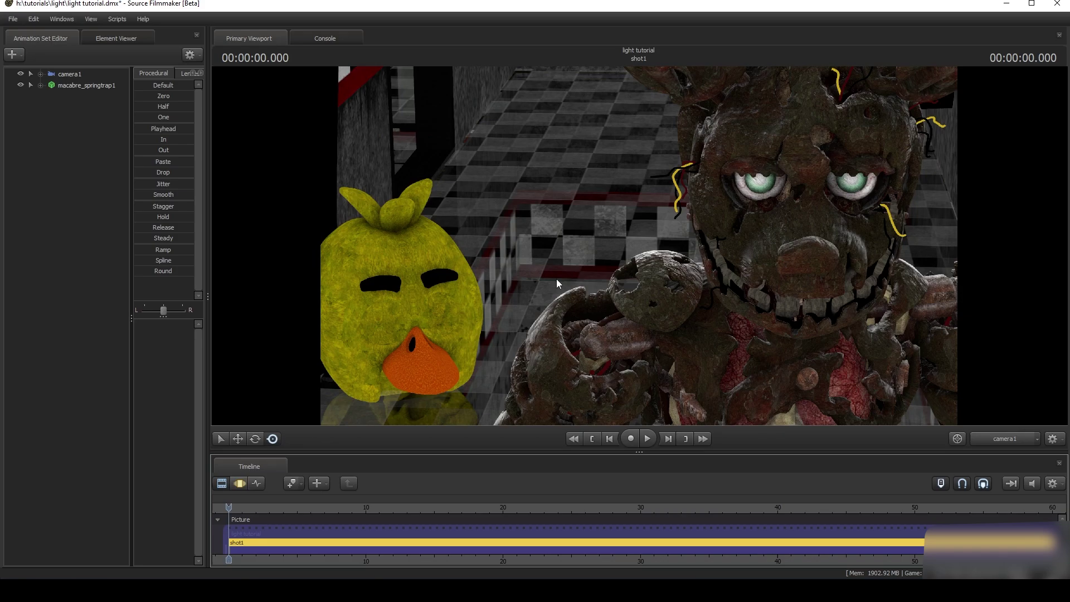
right_click(531, 227)
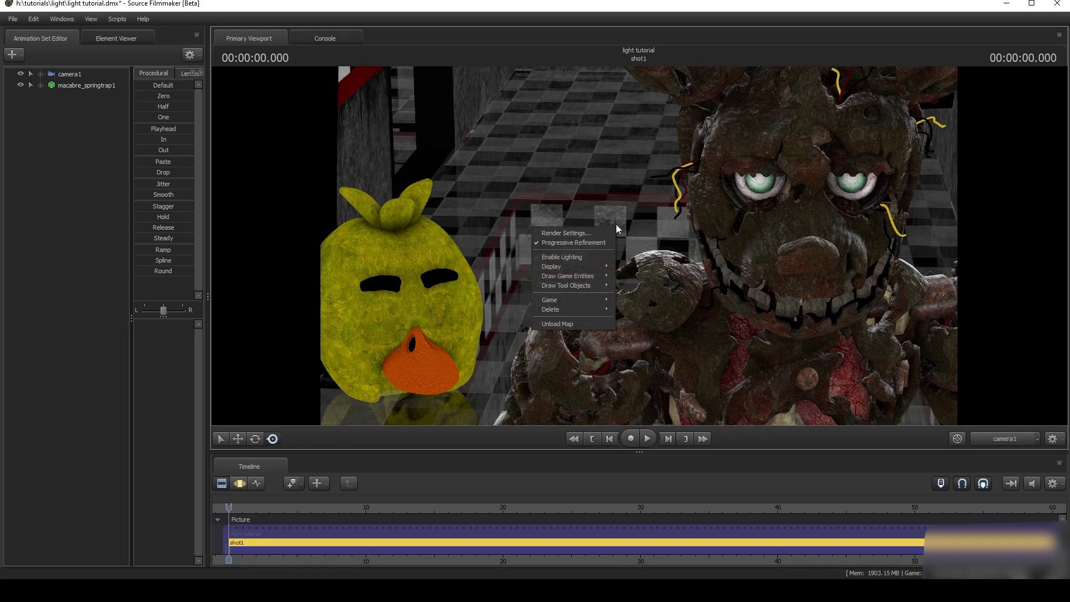
left_click(583, 233)
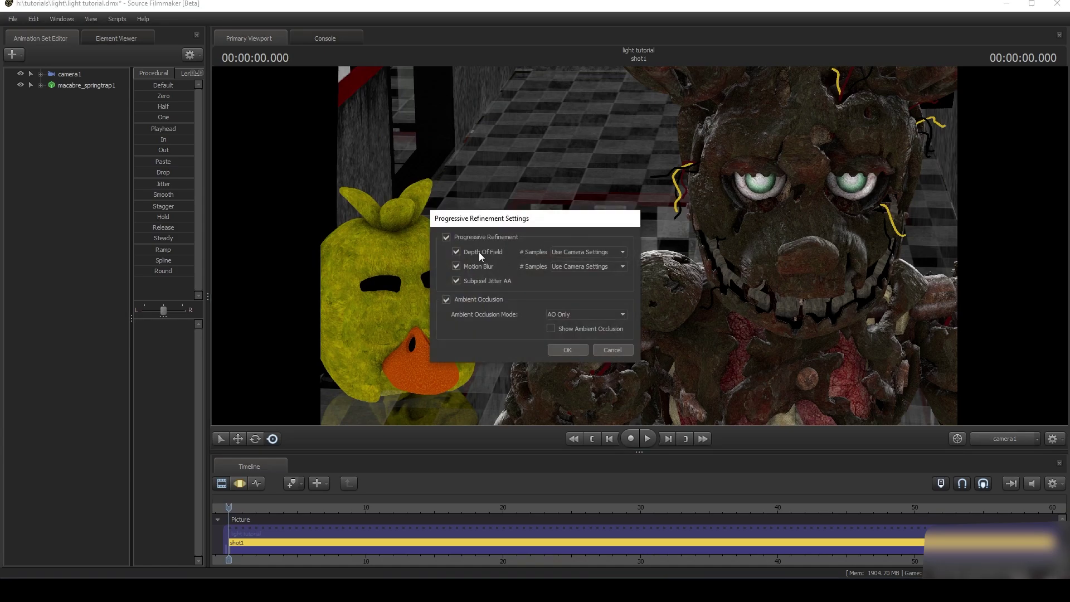
left_click(580, 254)
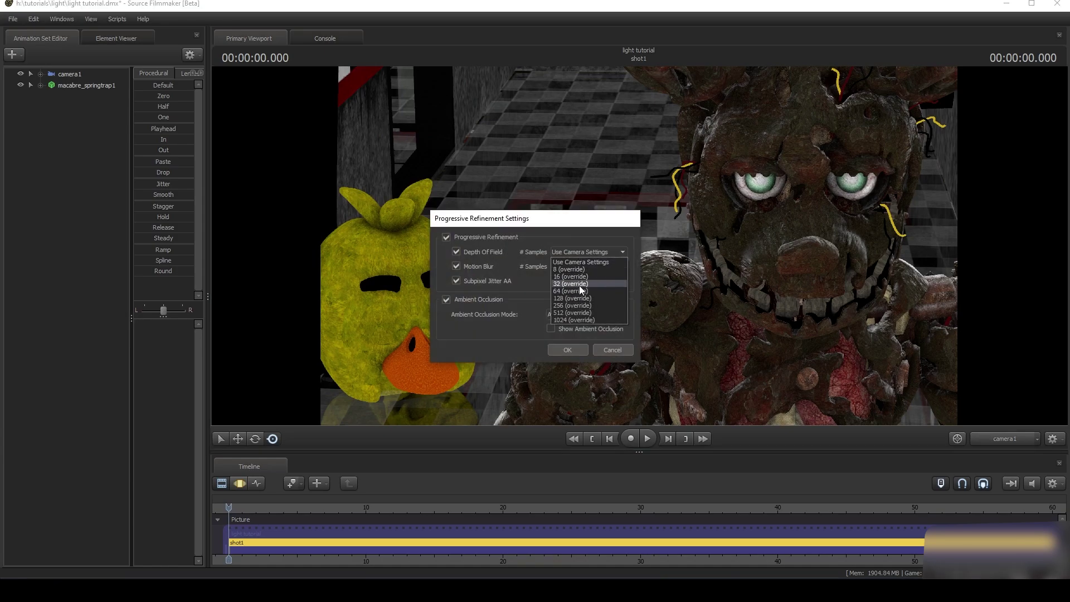
left_click(567, 285)
left_click(567, 268)
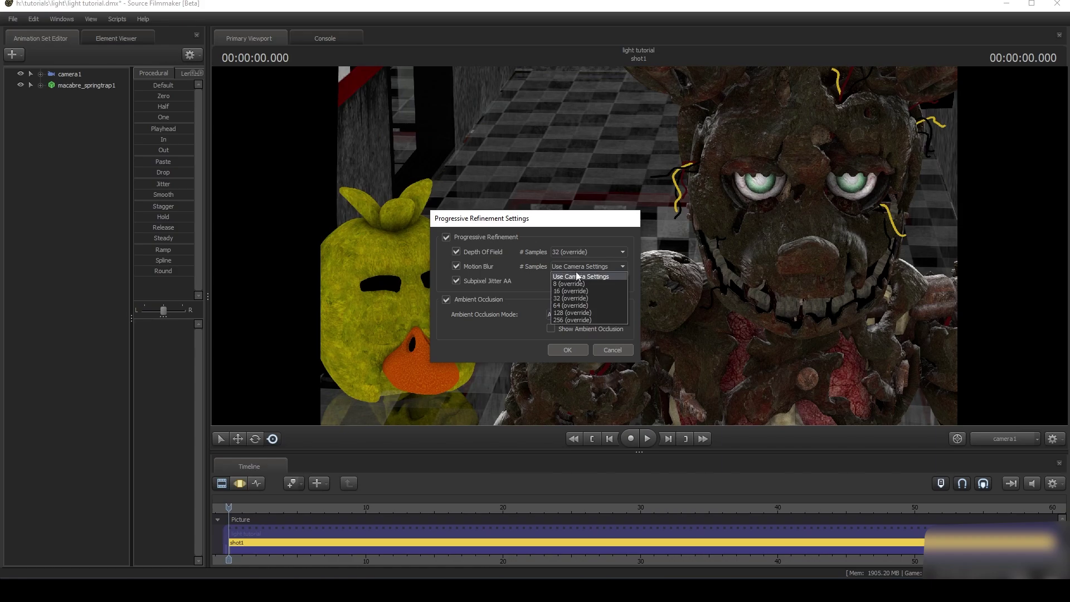
left_click(587, 290)
left_click(574, 350)
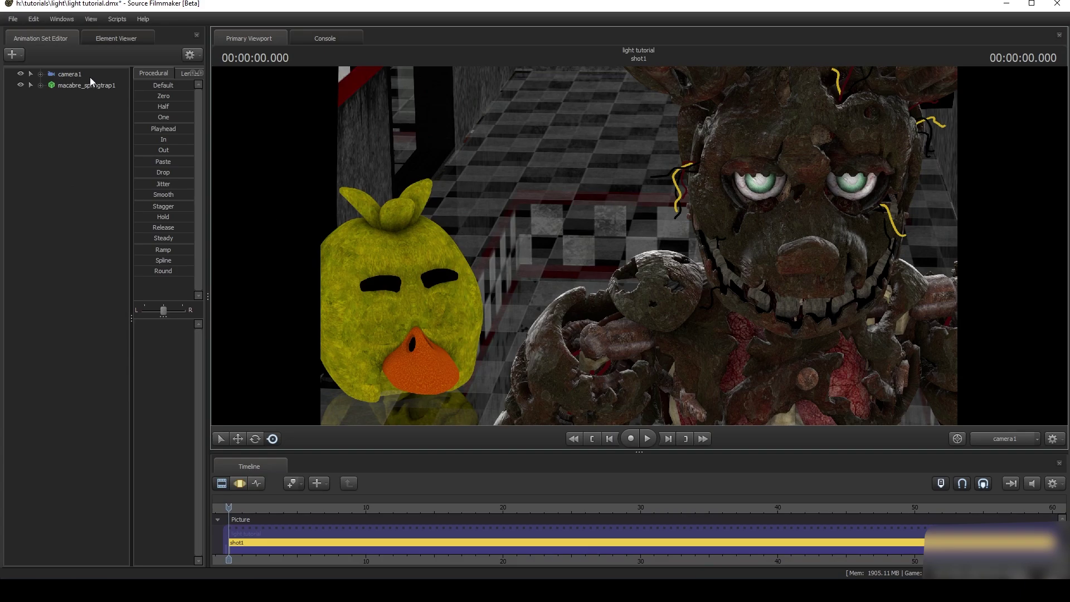
Step: Increase camera1's SSAO radius and raise its SSAO strength to about the maximum to deepen the ambient occlusion
left_click(70, 74)
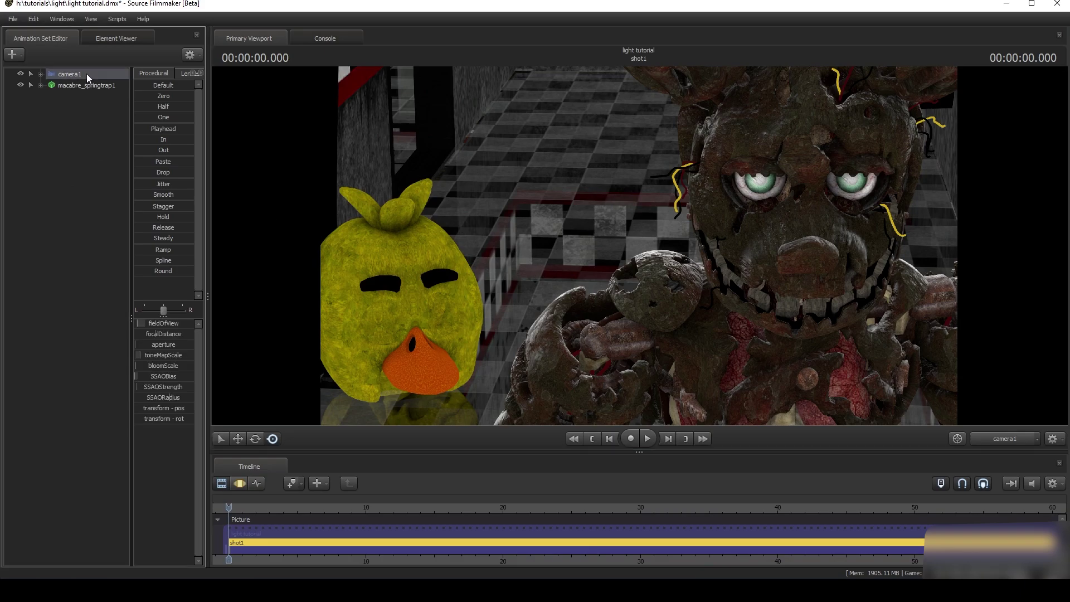
left_click(239, 484)
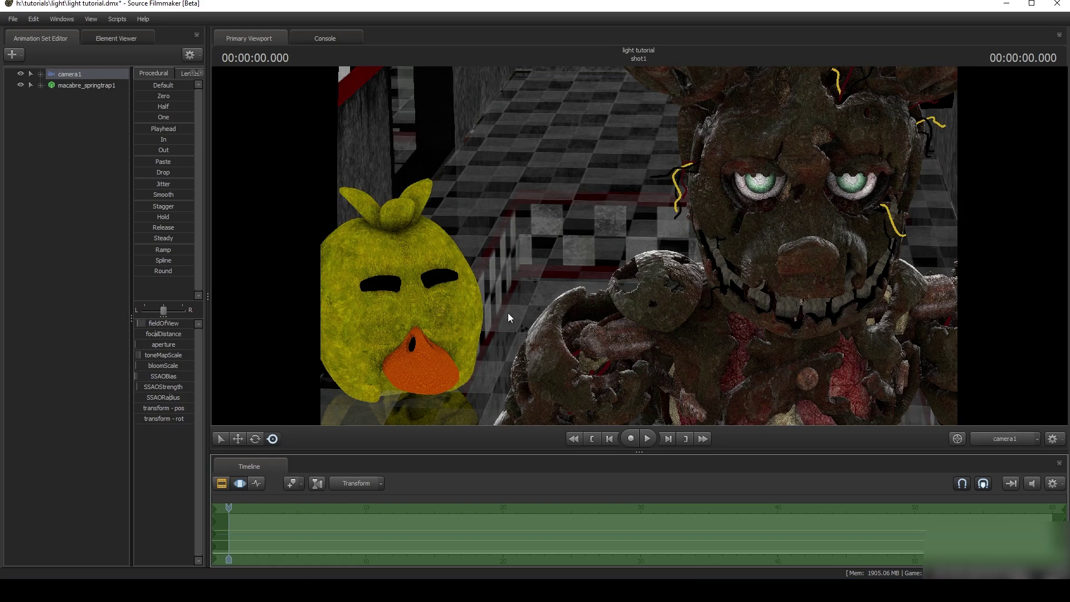
left_click(158, 398)
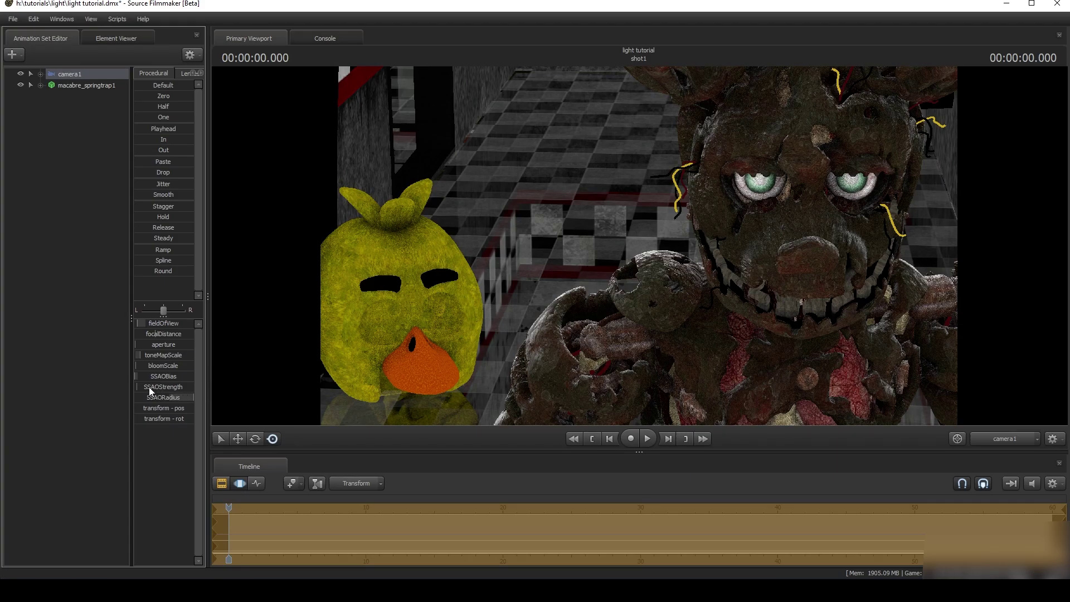
left_click_drag(149, 387, 194, 387)
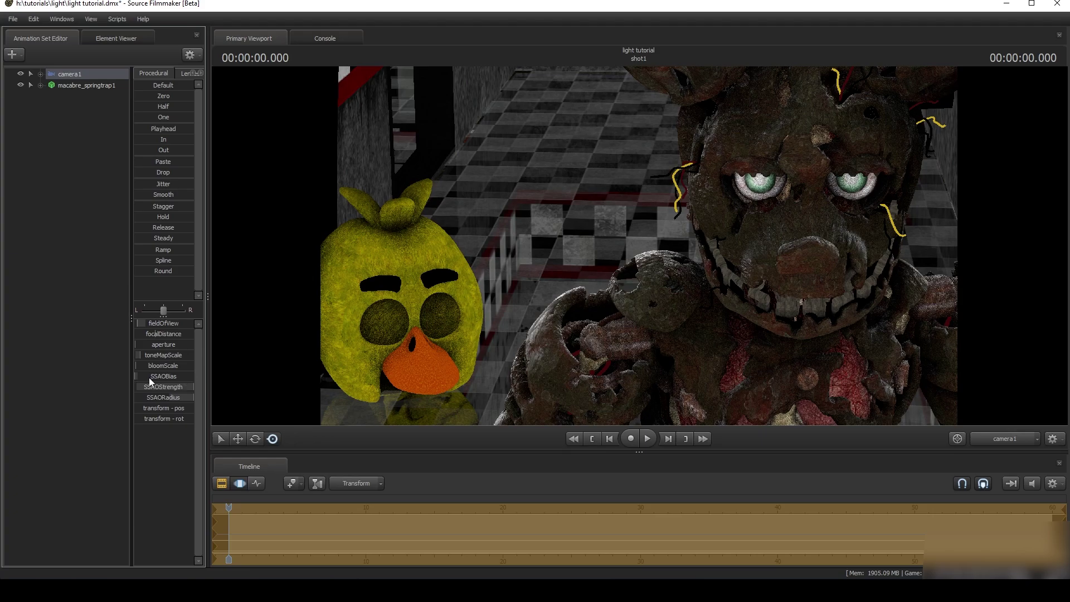
Step: Adjust camera1's focal distance to focus on Springtrap and raise its aperture to blur the background
mouse_move(164, 334)
left_mouse_down()
mouse_move(173, 334)
mouse_move(163, 334)
left_mouse_up()
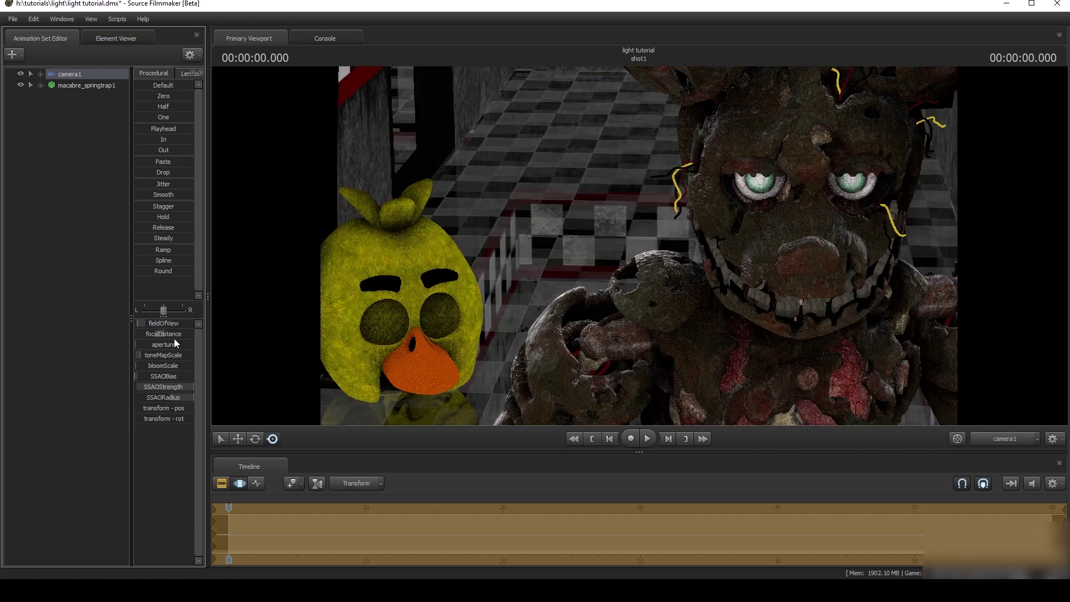
left_click(222, 484)
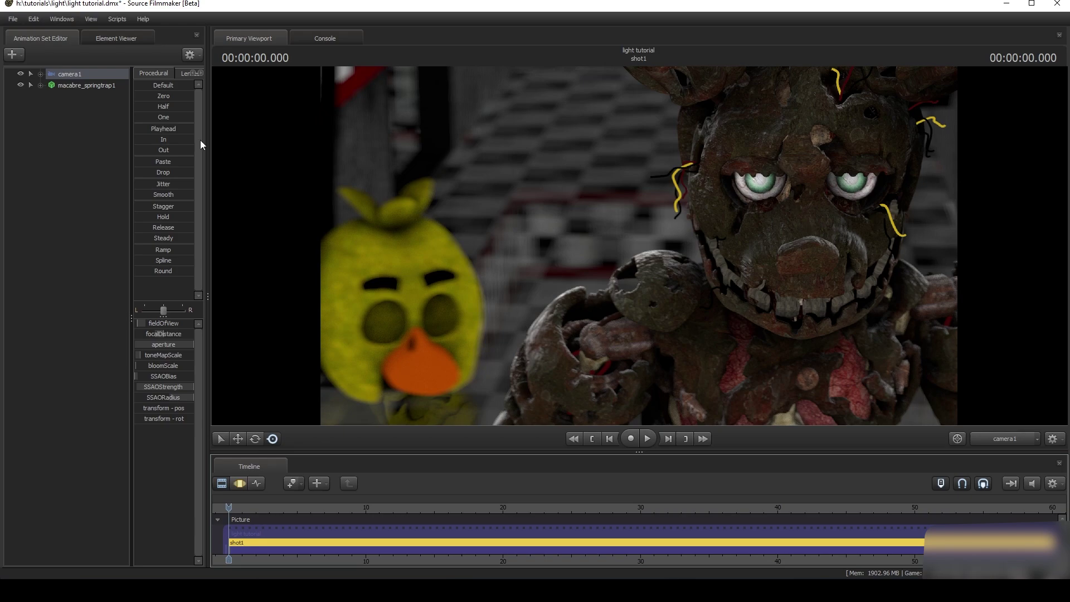
Step: Remap camera1's aperture slider to a lower maximum and preview the background blur
right_click(156, 343)
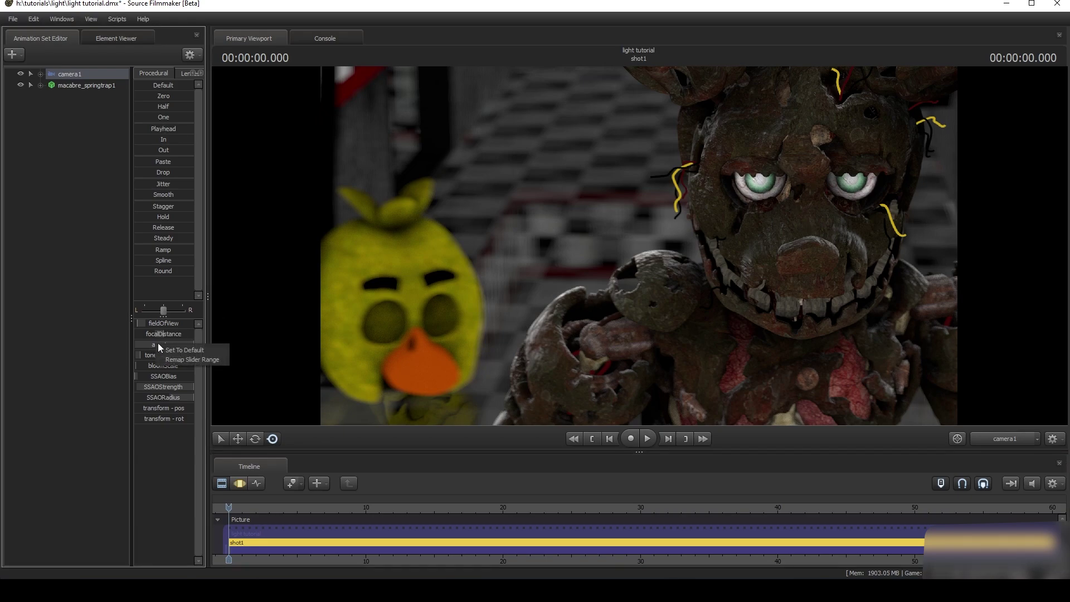
left_click(186, 359)
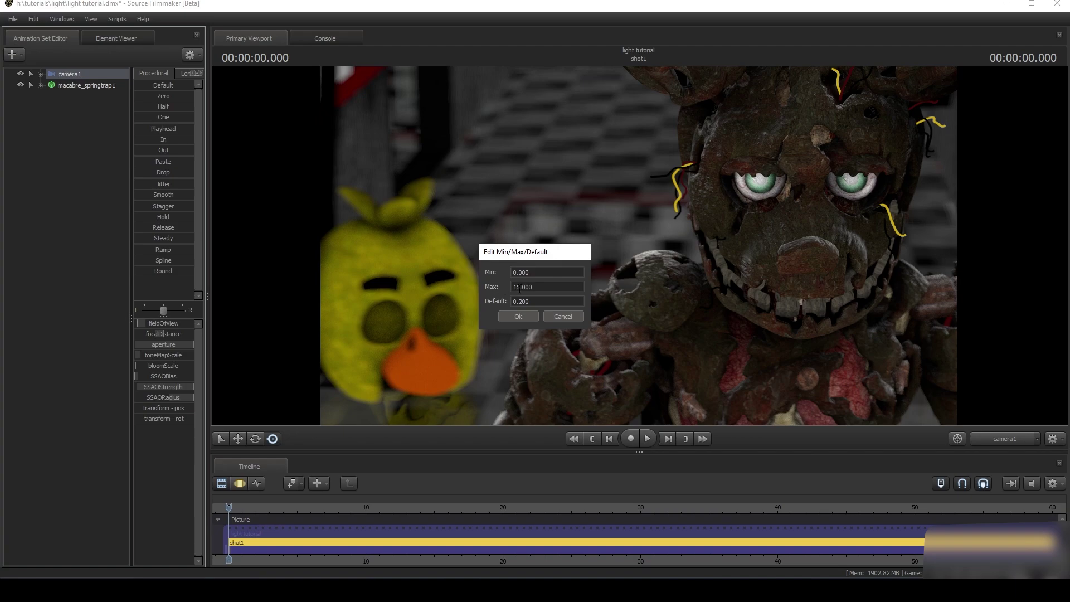
left_click(519, 286)
key("Return")
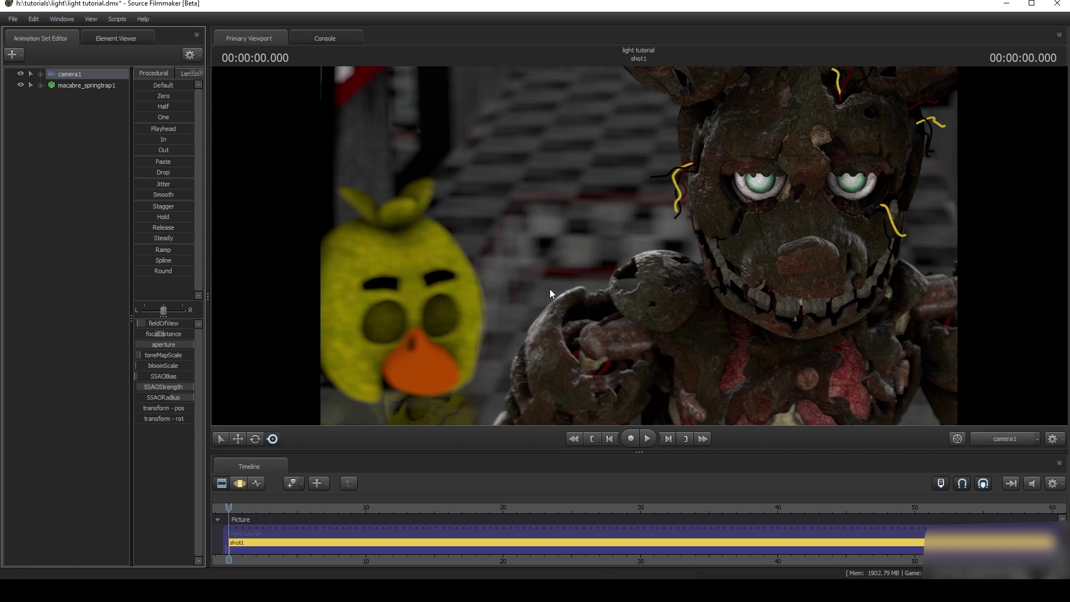
left_click(240, 484)
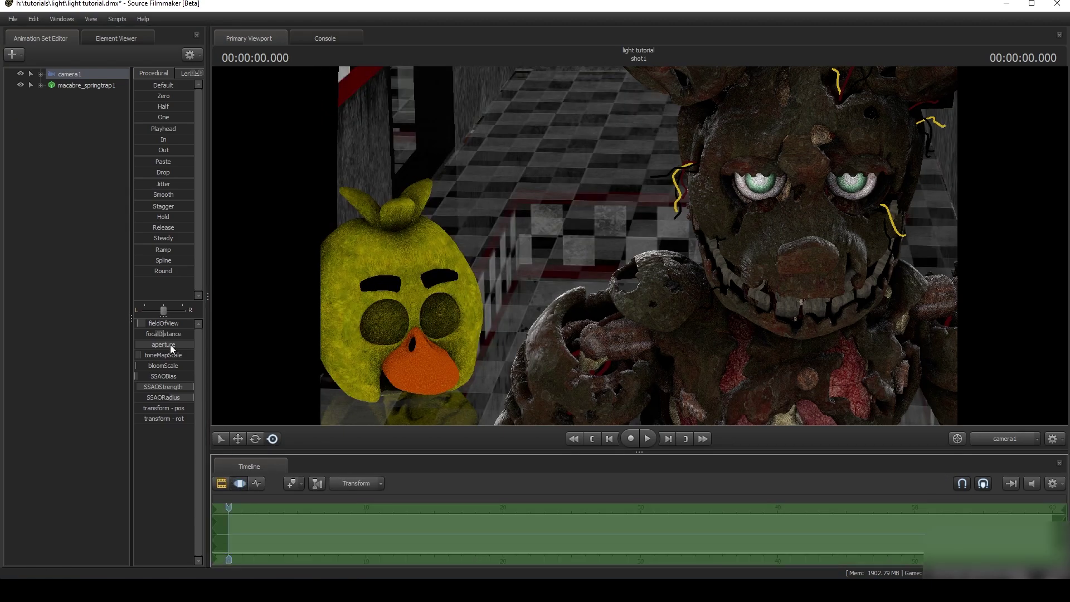
left_click(221, 482)
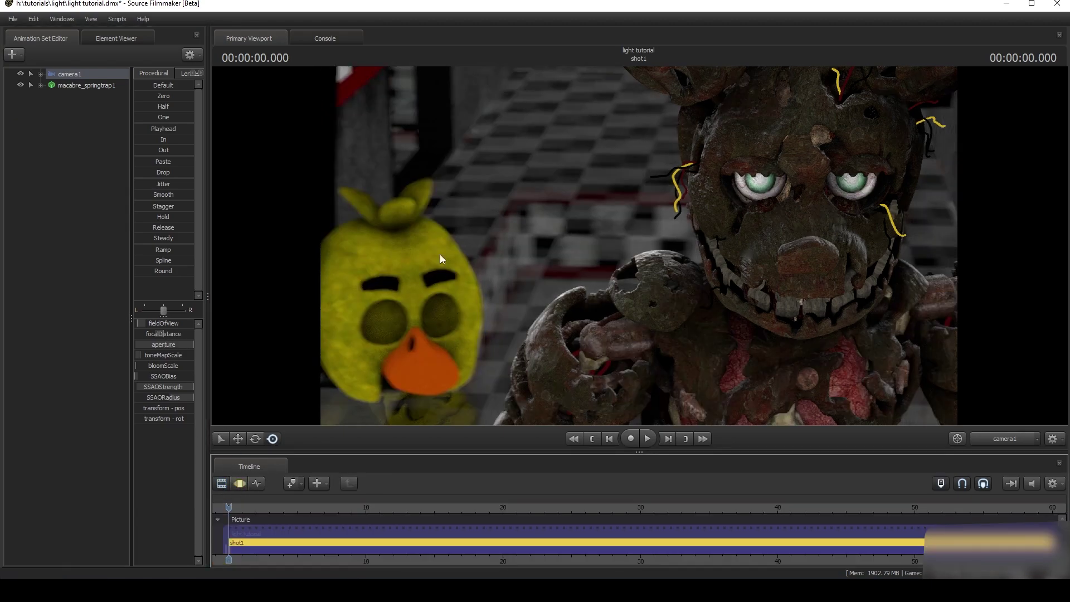
Step: Remap camera1's aperture slider to a maximum of 20 and preview the stronger background blur
right_click(181, 345)
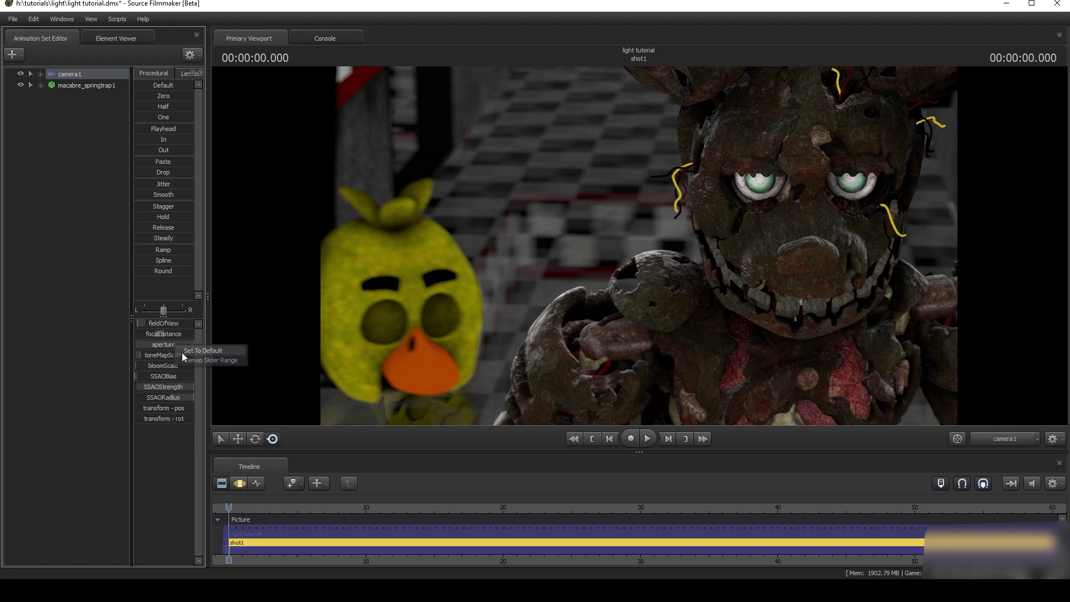
left_click(222, 357)
left_click(518, 287)
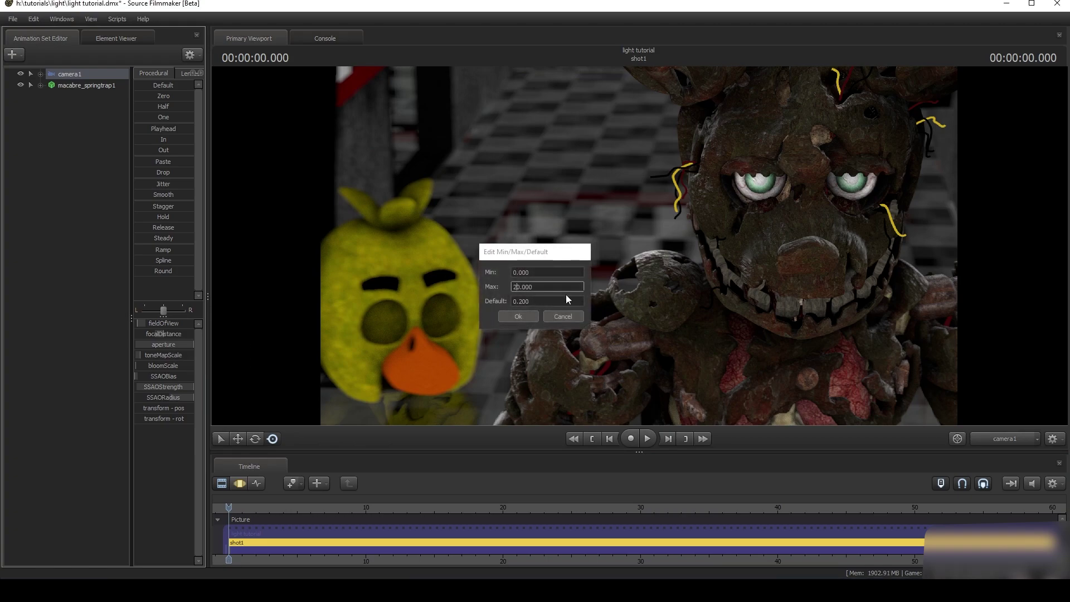
left_click(518, 316)
left_click(240, 483)
left_click(167, 344)
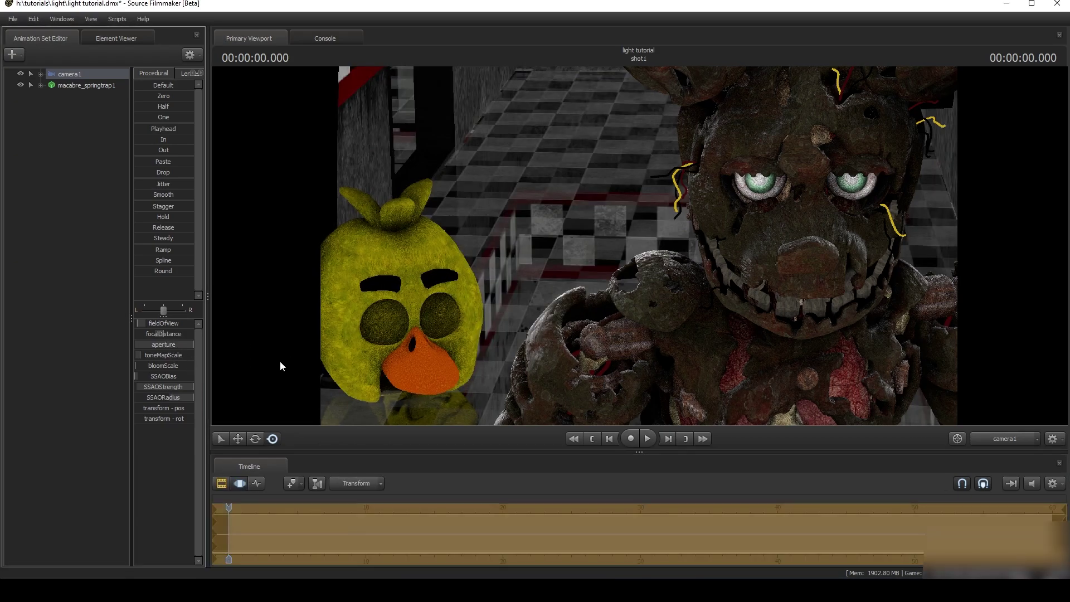
left_click(223, 489)
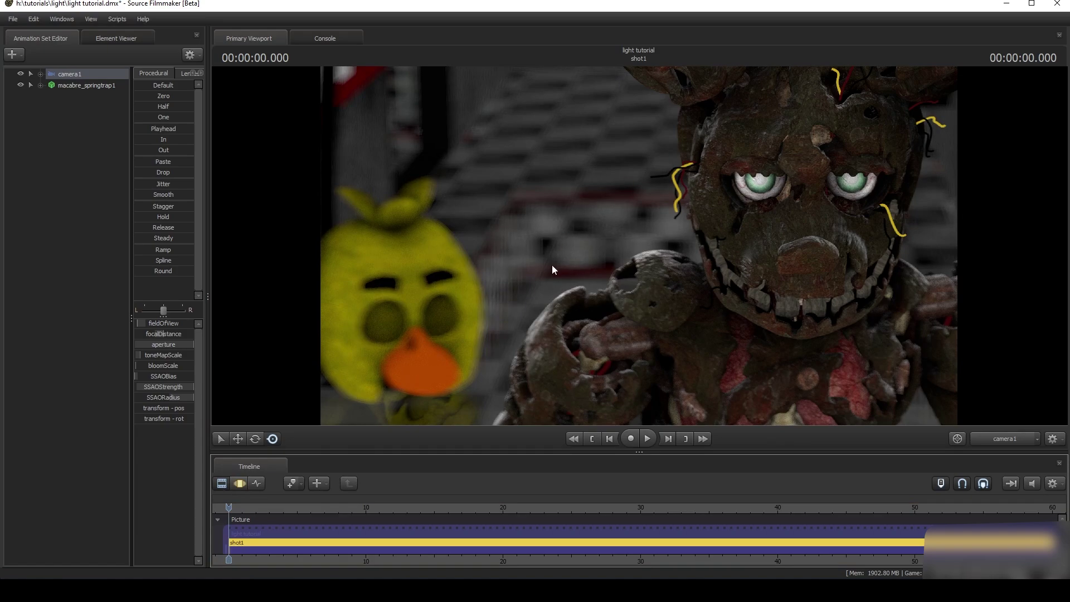
Step: Reduce the maximum of camera1's aperture slider range below 20 and save the session
right_click(168, 342)
left_click(198, 359)
left_click(520, 286)
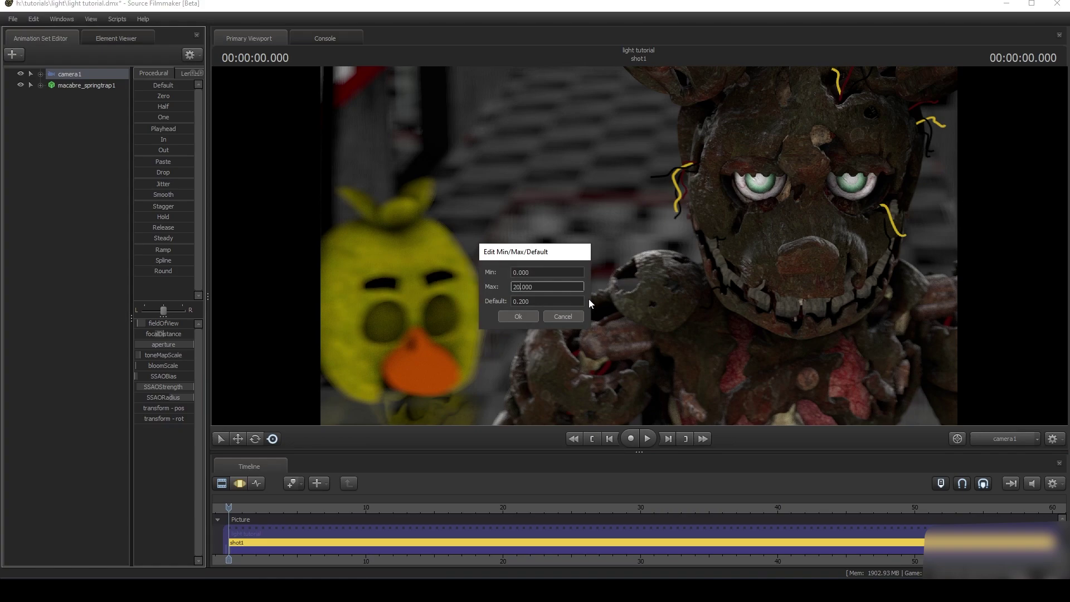
key("BackSpace")
key("BackSpace")
type("1")
key("Return")
left_click(239, 485)
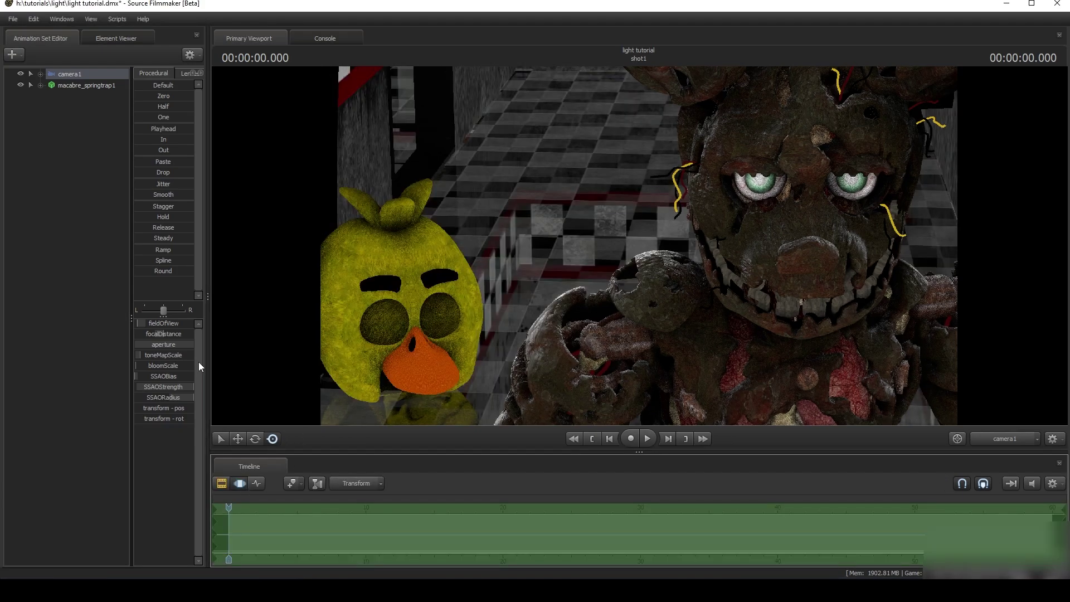
left_click(222, 483)
key("ctrl+s")
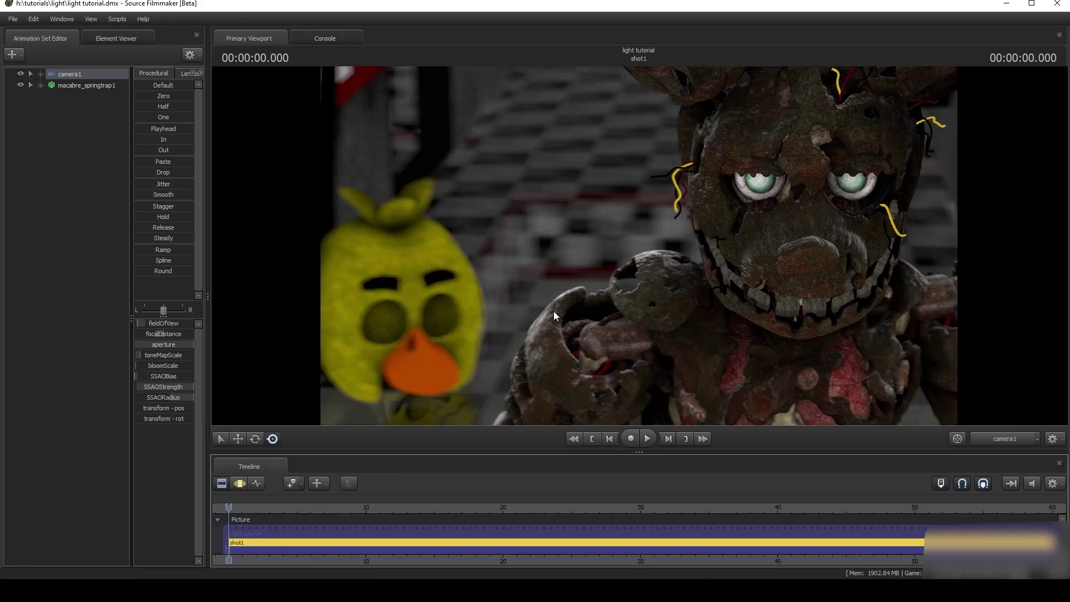
Step: Enable lighting in the scene and create a new light animation set
right_click(571, 279)
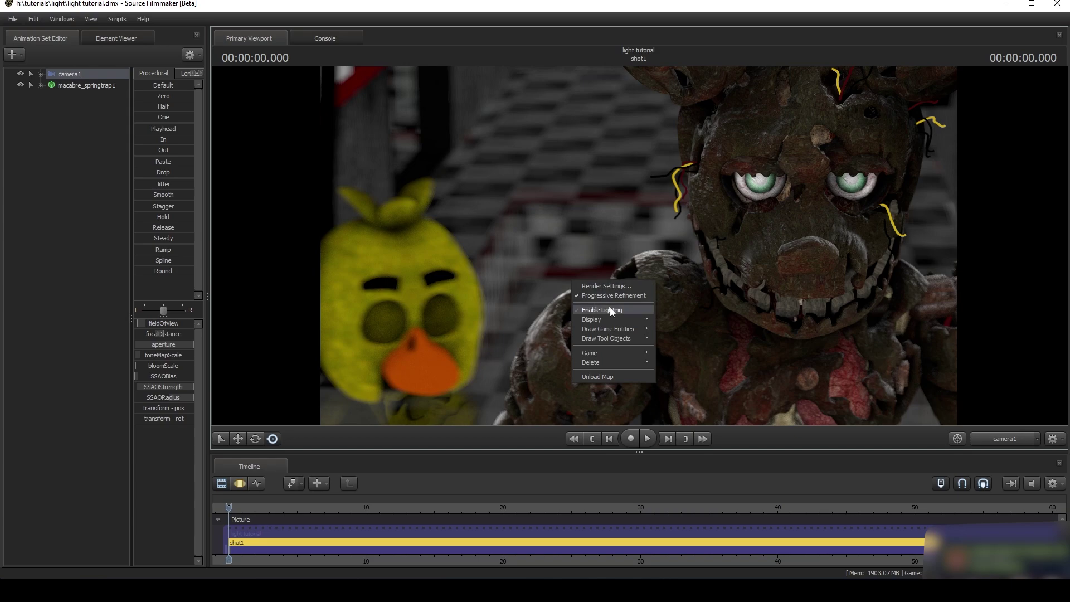
left_click(606, 309)
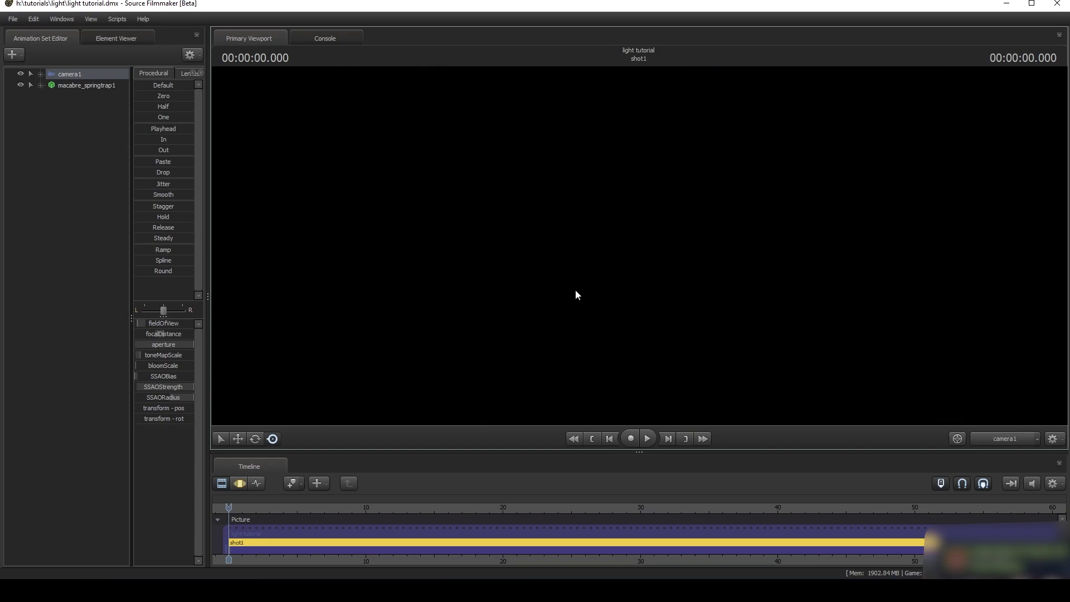
right_click(63, 127)
left_click(85, 139)
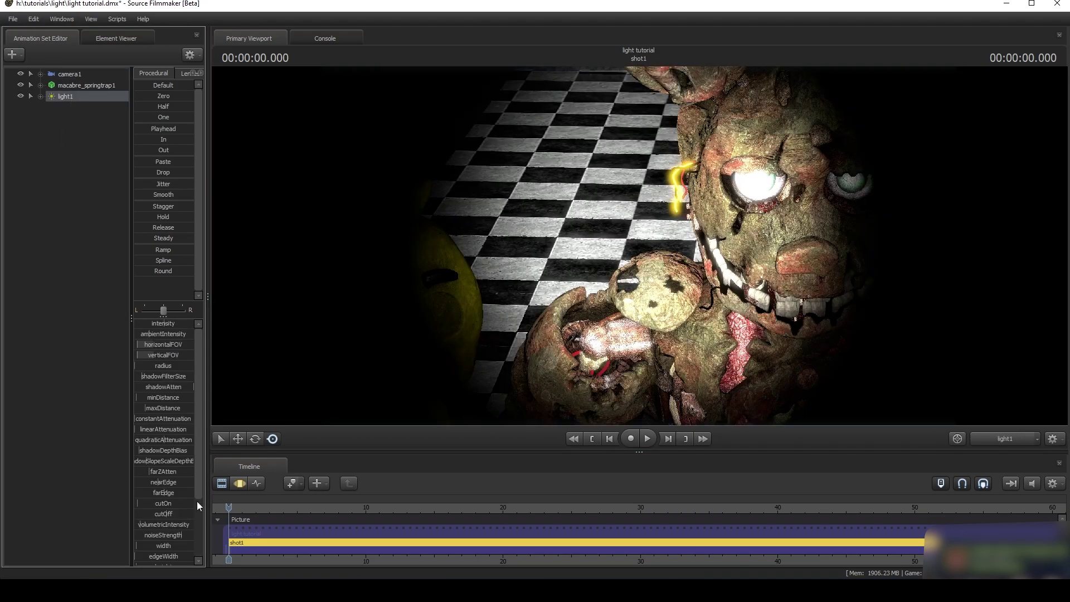
Step: Reposition the new light to illuminate Springtrap from the front and widen its horizontal and vertical field of view
left_click(239, 482)
left_click_drag(382, 400, 540, 262)
left_click_drag(639, 246, 639, 245)
Step: Lower the new light's intensity and increase its radius while viewing the shot through camera1
left_click(988, 438)
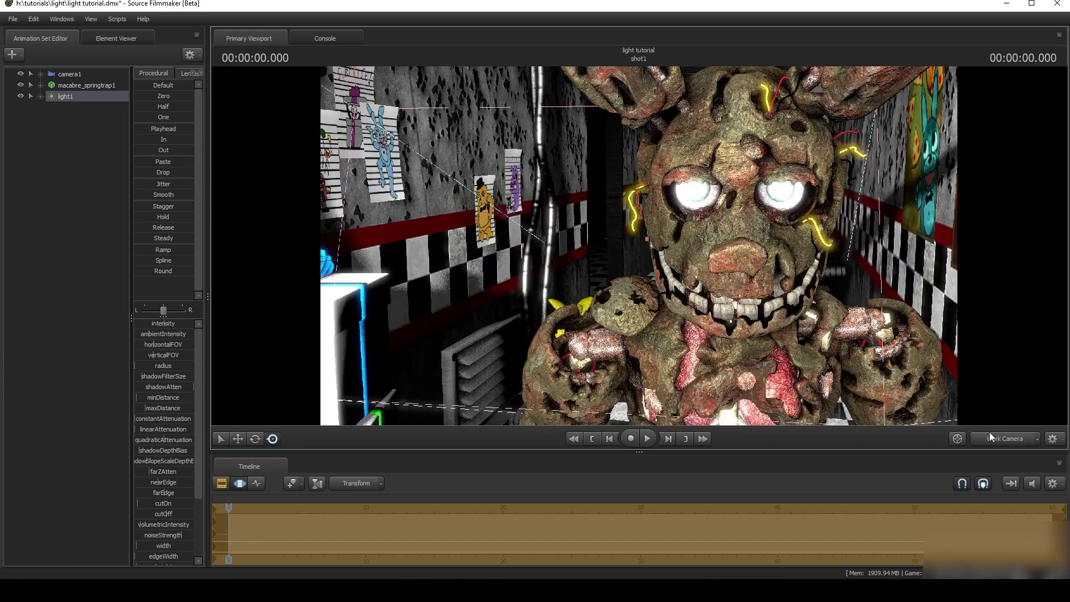
left_click(990, 438)
left_click_drag(158, 323, 139, 324)
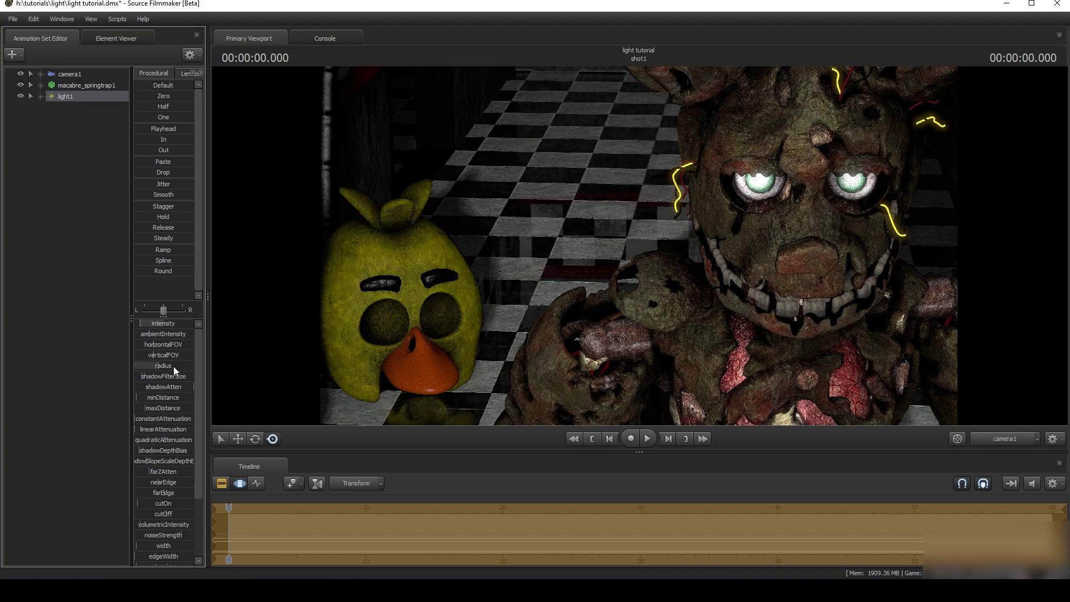
Step: Tint light1 slightly green by lowering its red, green and blue colour values unevenly, and preview the rendered shot
scroll(175, 370, "down", 3)
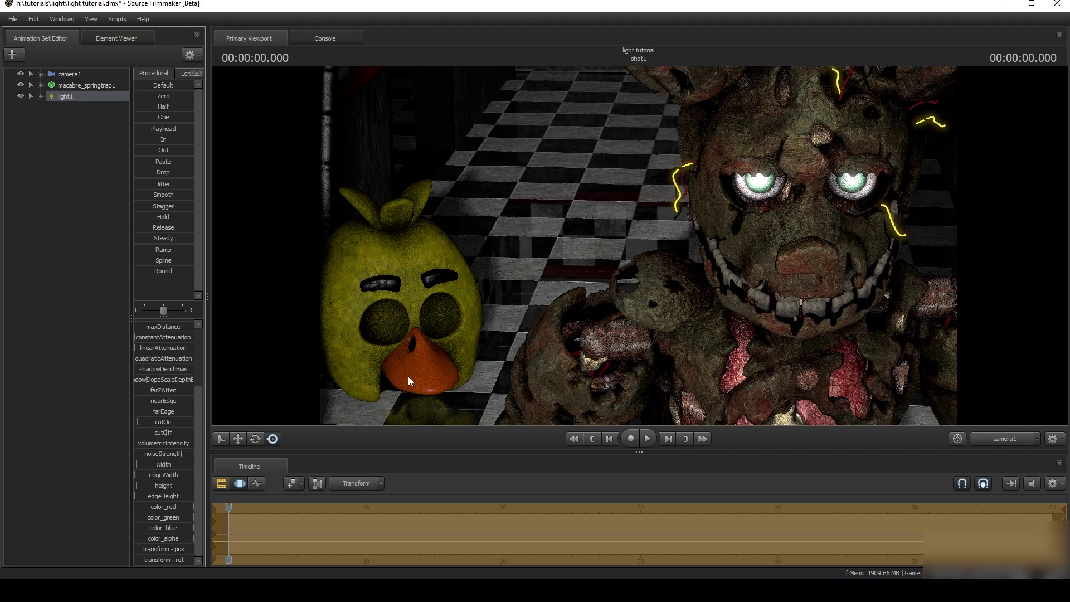
mouse_move(178, 507)
left_mouse_down()
mouse_move(163, 506)
mouse_move(176, 529)
mouse_move(171, 518)
left_mouse_up()
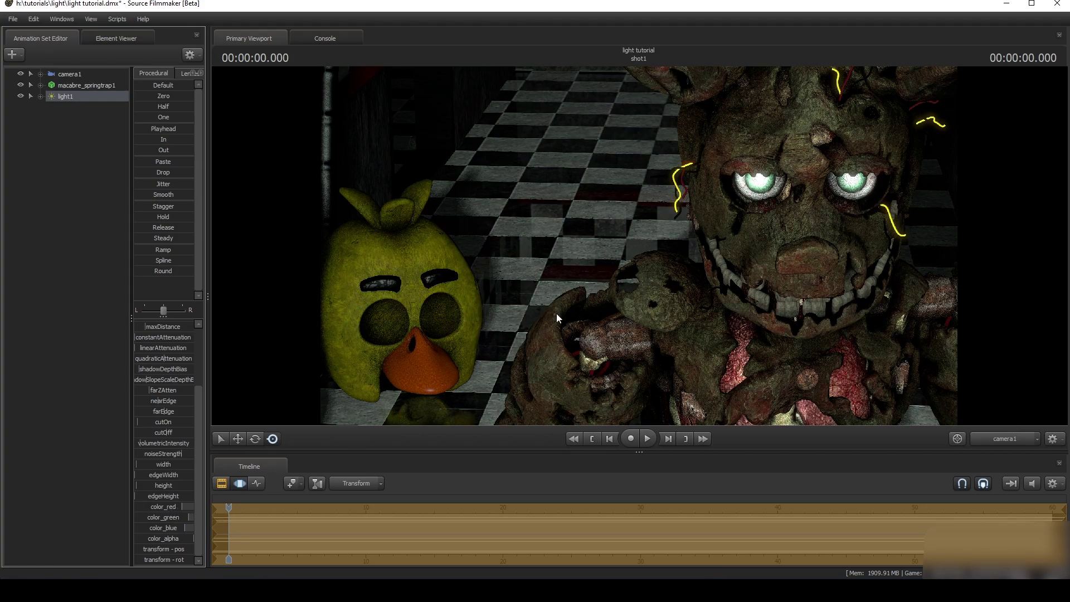
scroll(163, 423, "up", 3)
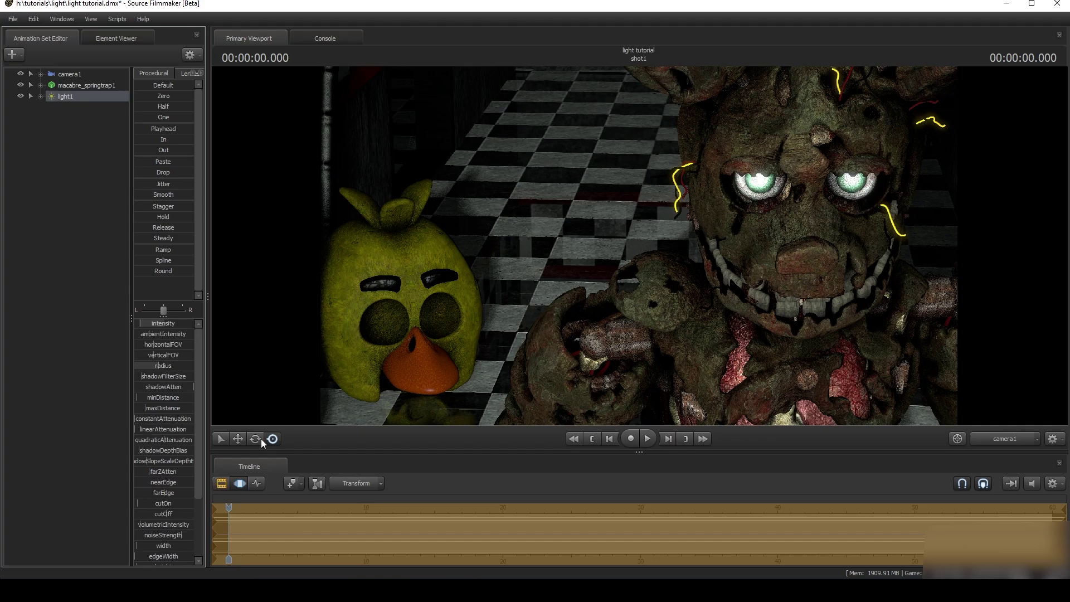
left_click(222, 482)
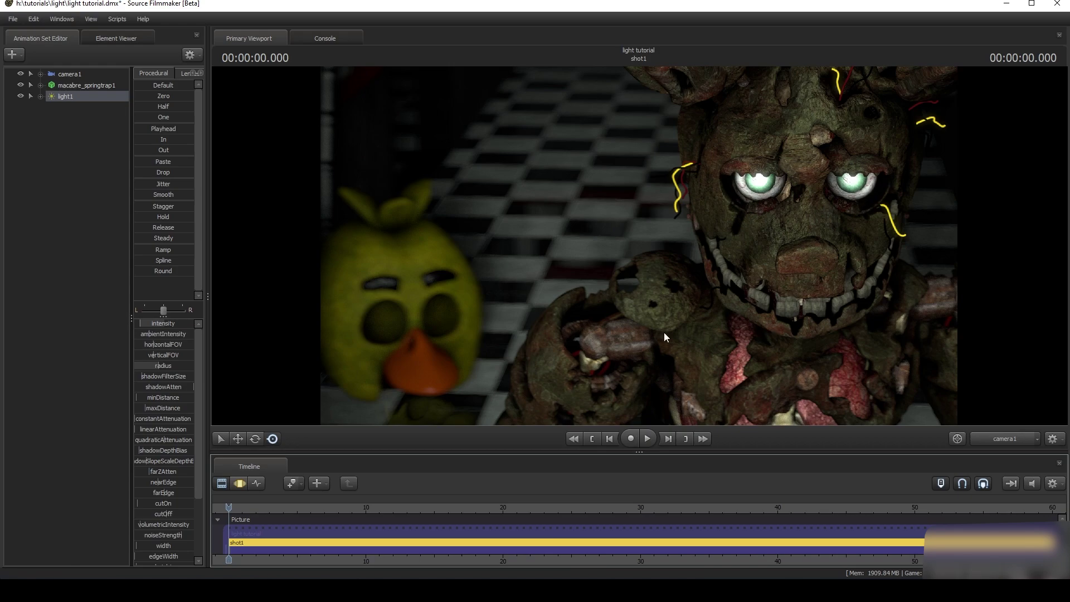
Step: Enable volumetric lighting on light1 and bring up its volumetric and colour controls
right_click(71, 95)
left_click(125, 243)
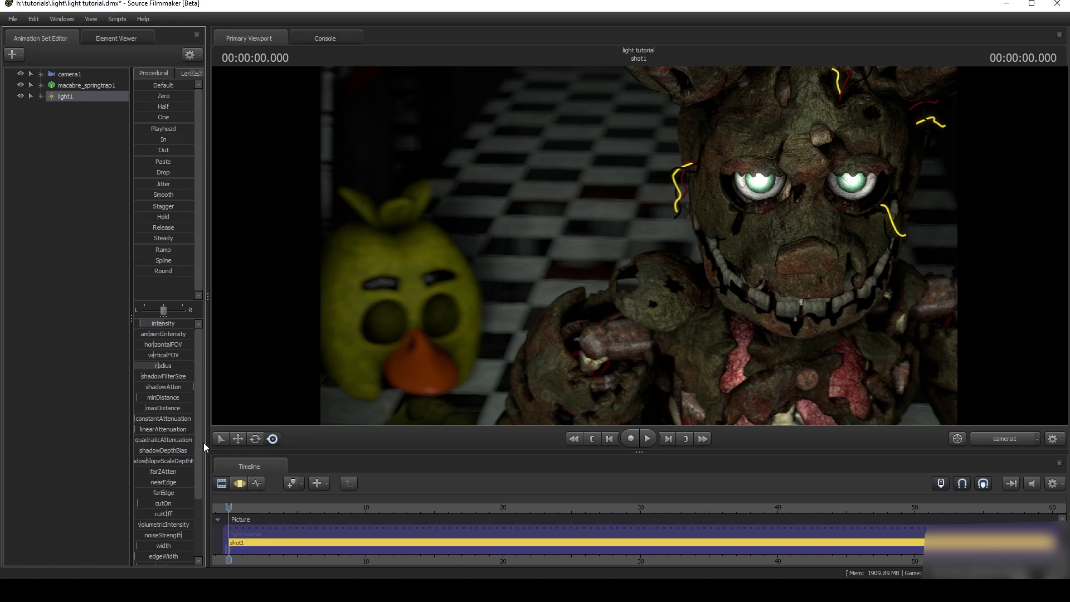
left_click(239, 483)
scroll(169, 452, "down", 3)
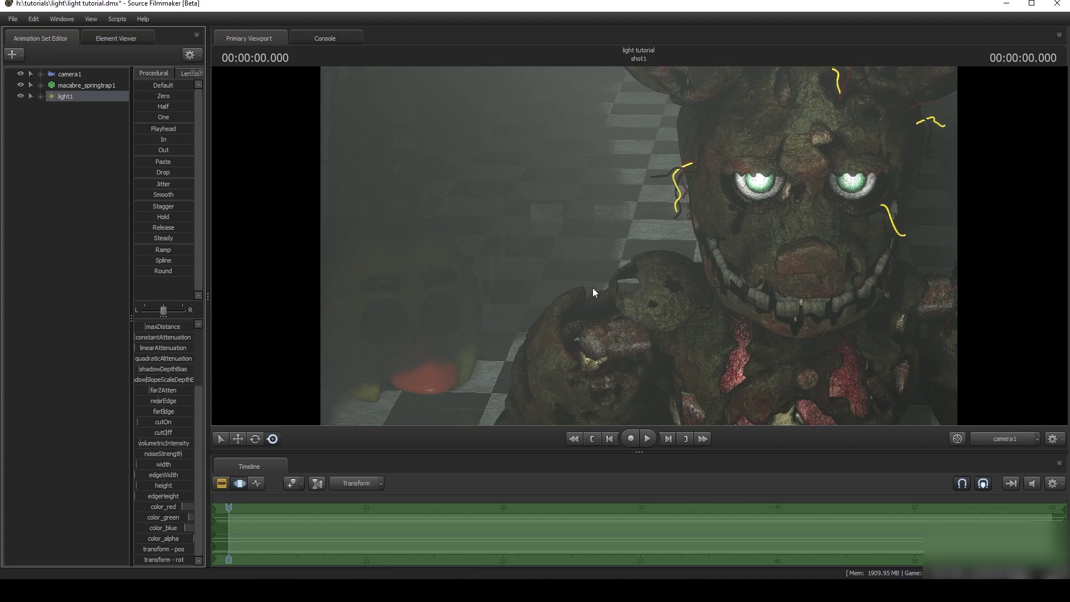
Step: Lower light1's volumetric intensity to a value close to zero and preview the shot with depth of field
left_click_drag(156, 445, 151, 444)
key("shift+Left")
key("shift+Left")
key("shift+Left")
key("shift+Left")
key("shift+Left")
key("shift+Left")
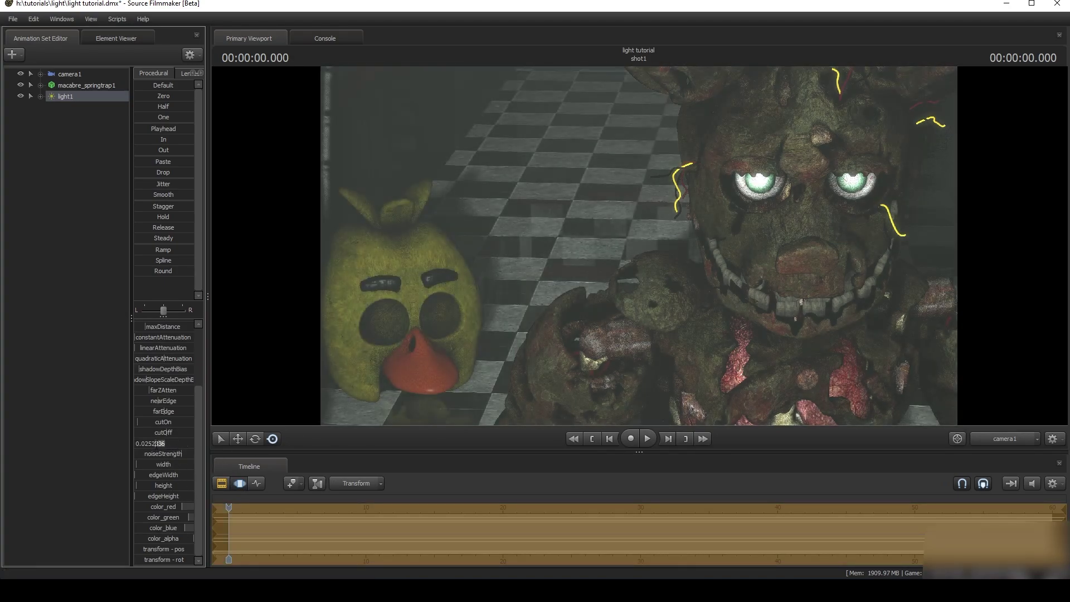
key("Return")
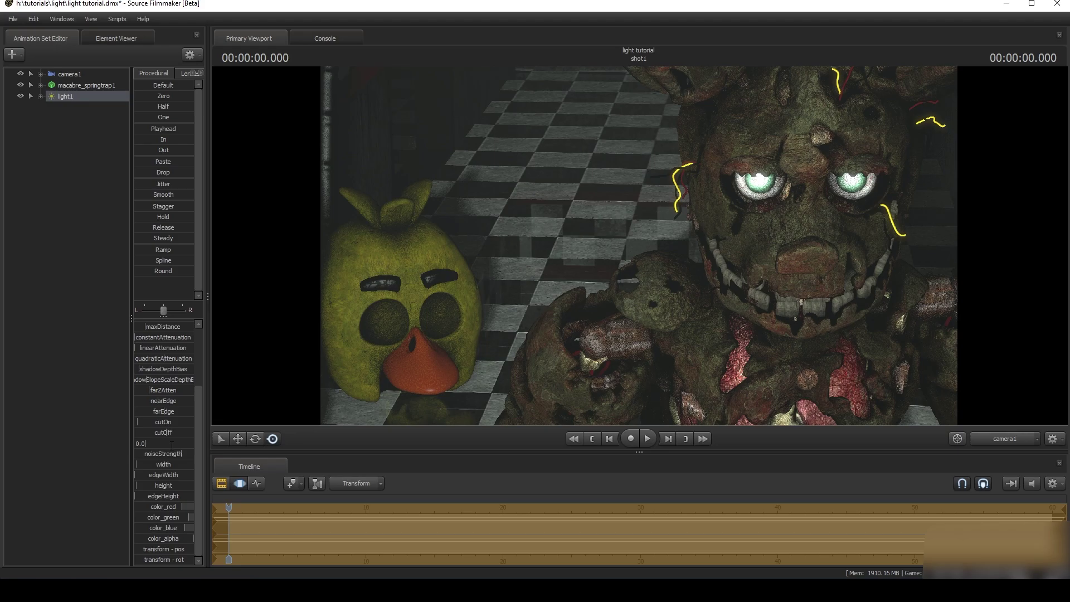
key("Return")
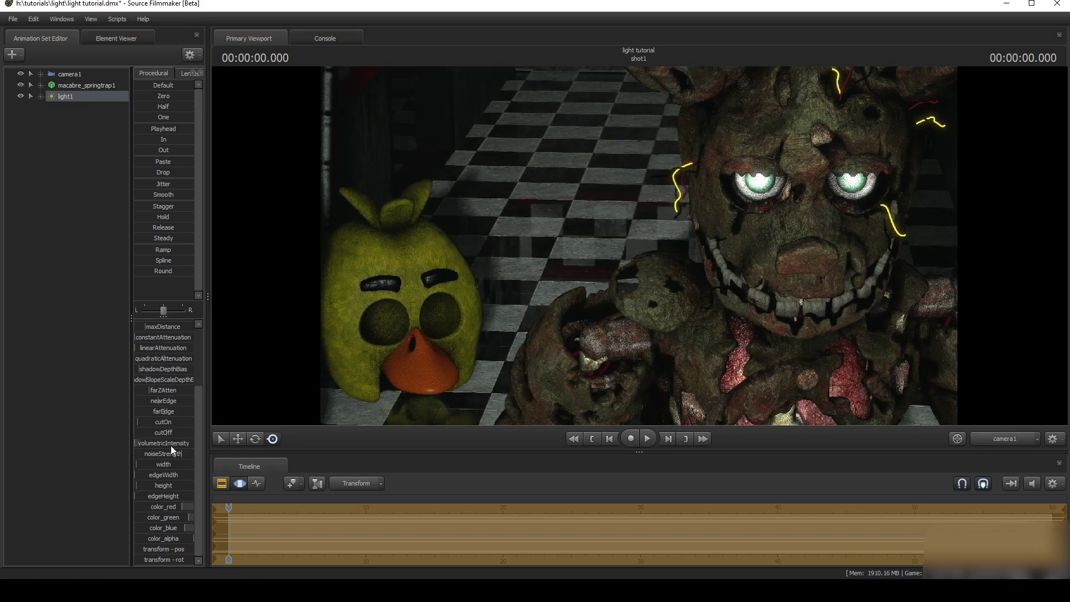
left_click(221, 483)
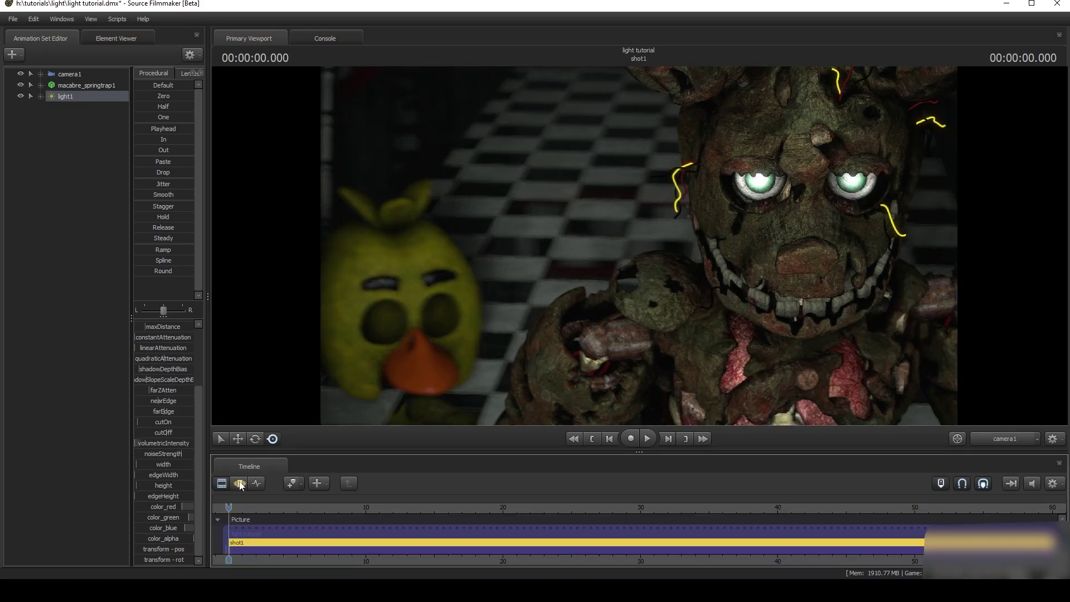
Step: Create a second light, aim it at the hallway behind Springtrap, and widen its horizontal and vertical field of view
left_click(239, 484)
right_click(69, 200)
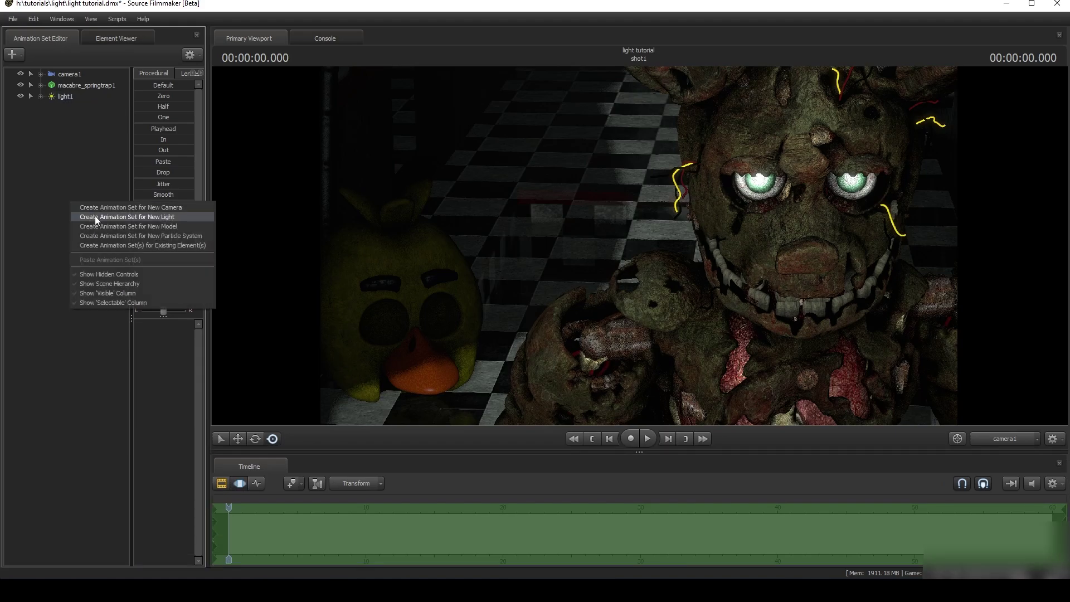
left_click(95, 216)
left_click(65, 107)
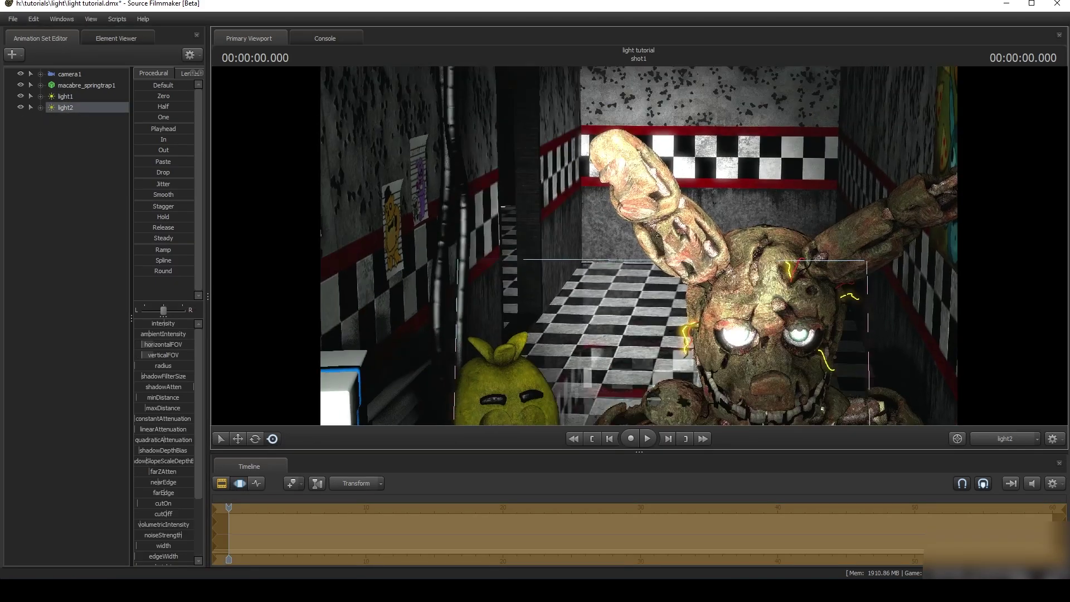
left_click_drag(639, 246, 941, 414)
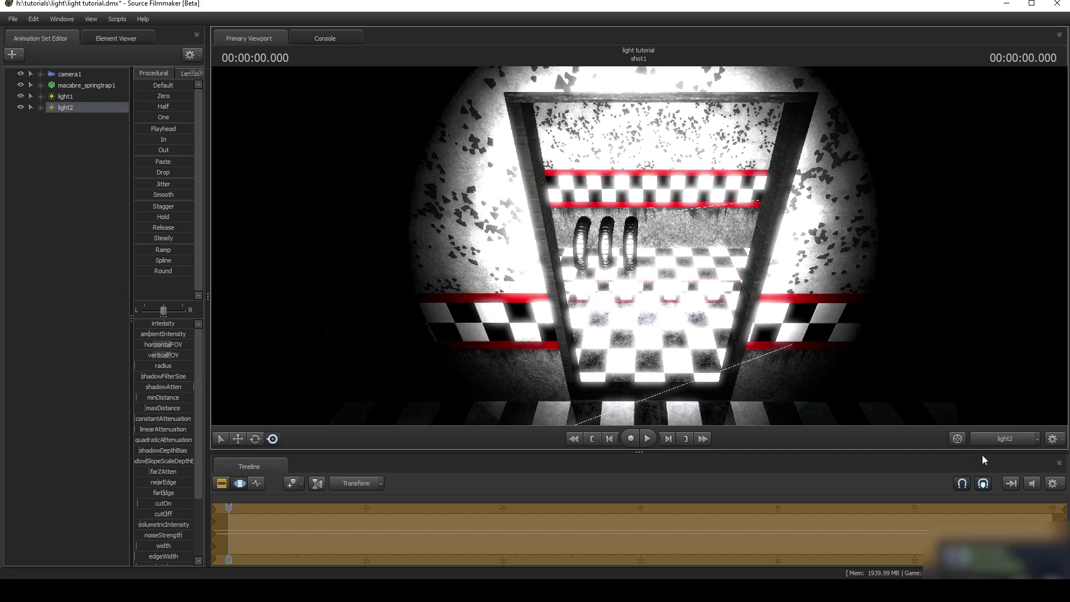
Step: Check light2 from the work camera and lower its intensity while viewing the shot through camera1
left_click(1001, 444)
mouse_move(749, 347)
left_mouse_down()
mouse_move(749, 357)
mouse_move(691, 347)
mouse_move(749, 346)
left_mouse_up()
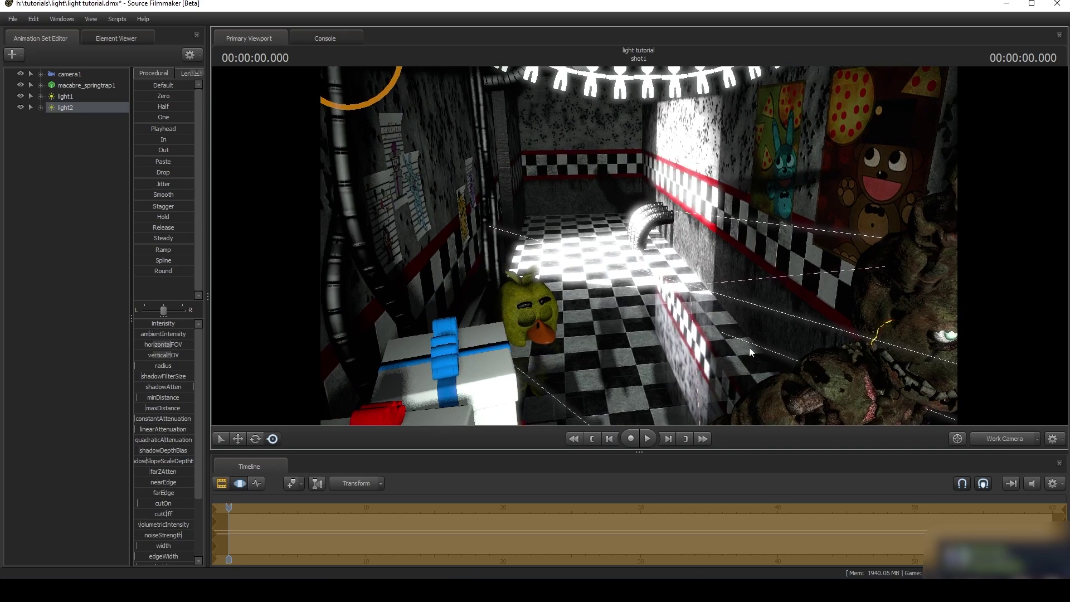
left_click(995, 438)
mouse_move(153, 316)
left_mouse_down()
mouse_move(138, 320)
mouse_move(151, 325)
left_mouse_up()
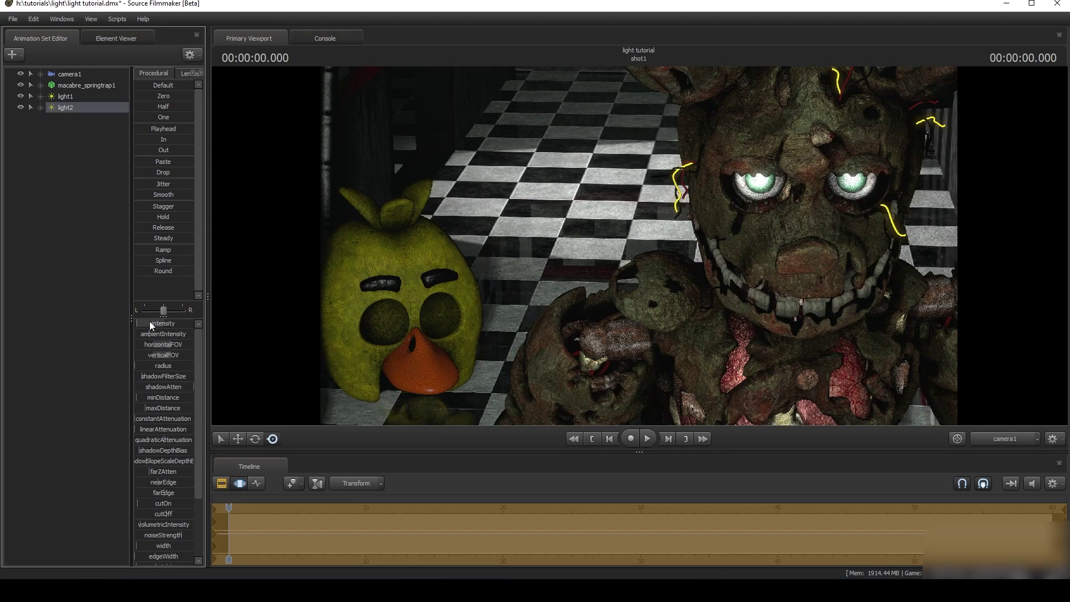
Step: Enable volumetric lighting on light2 and raise its volumetric intensity
right_click(68, 110)
left_click(97, 257)
left_click_drag(162, 523, 173, 523)
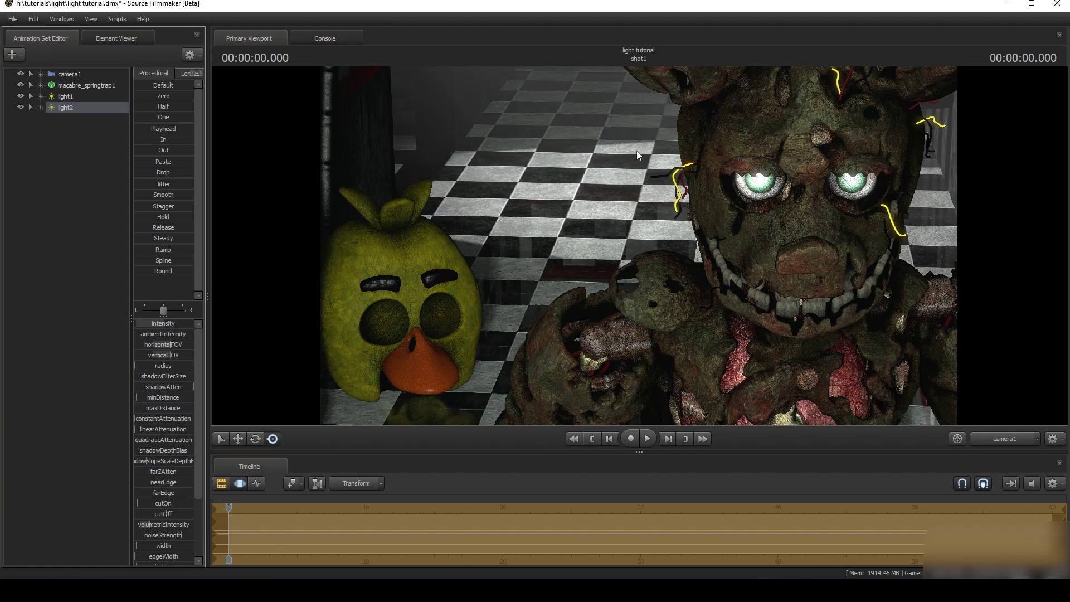
Step: Give light2 a warm yellow tint by lowering its green and blue, and raise its volumetric intensity further
scroll(141, 508, "down", 3)
left_click_drag(176, 529, 172, 530)
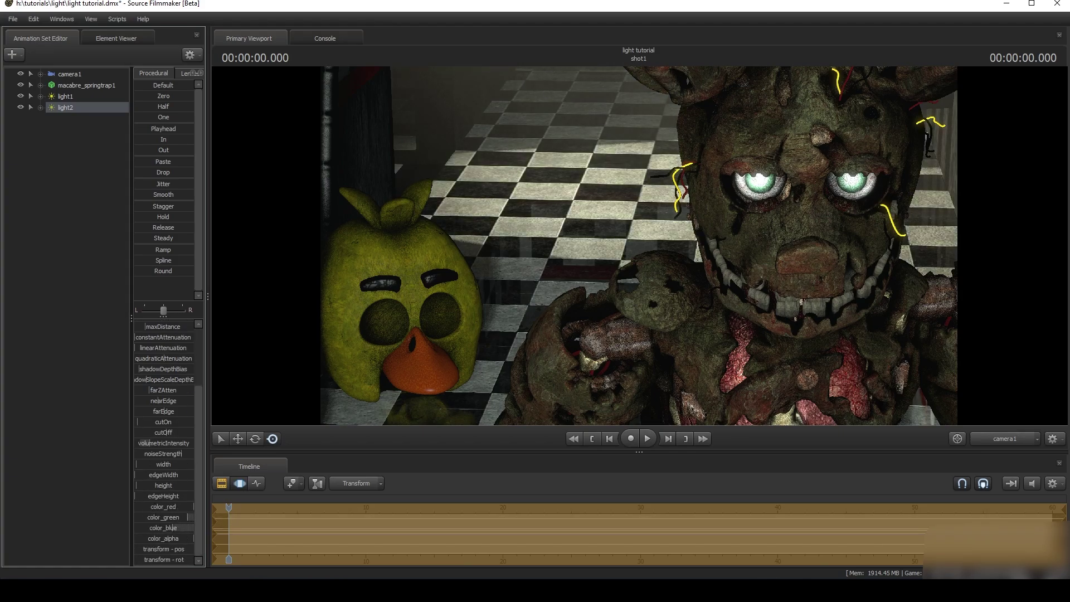
left_click_drag(150, 443, 156, 443)
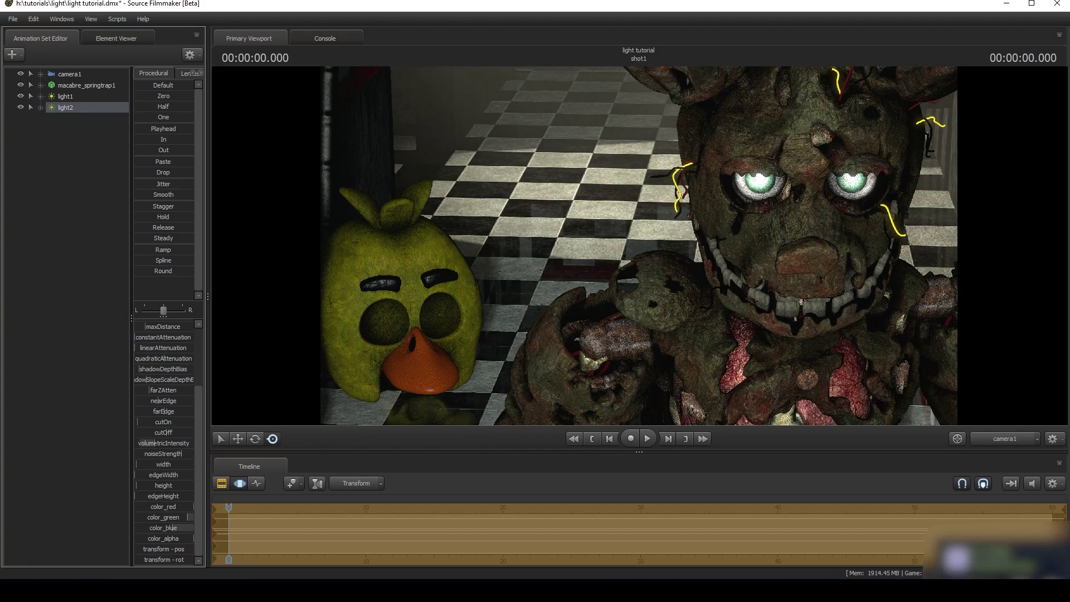
Step: Examine light2's volumetric effect in the hallway from the work camera and return to the camera1 view
left_click(1010, 438)
key("w")
left_click_drag(831, 356, 529, 232)
key("w")
key("w")
key("s")
key("s")
left_click_drag(635, 250, 610, 267)
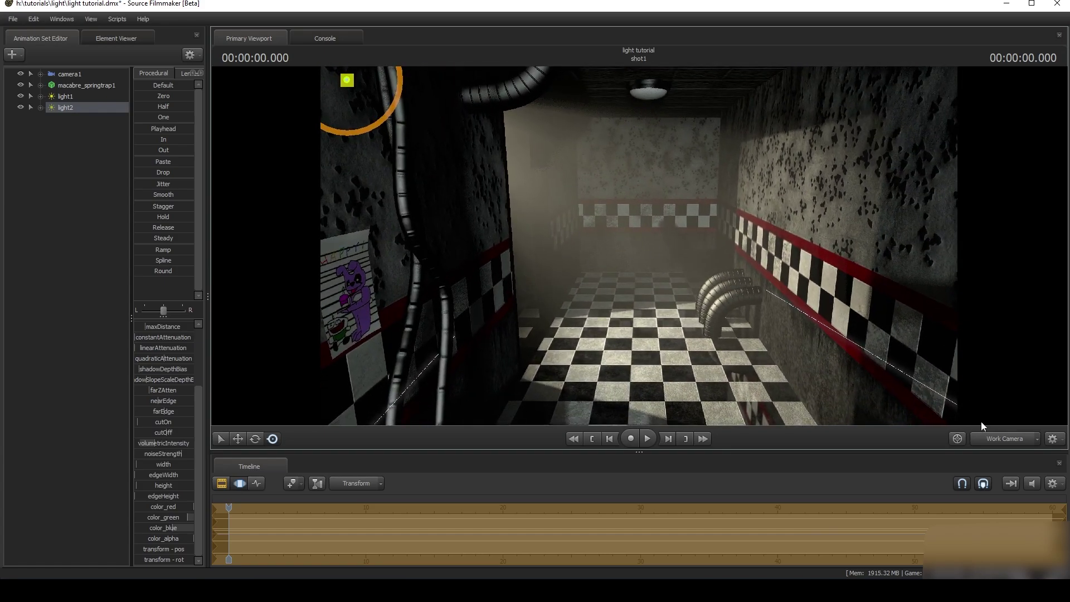
left_click(1000, 438)
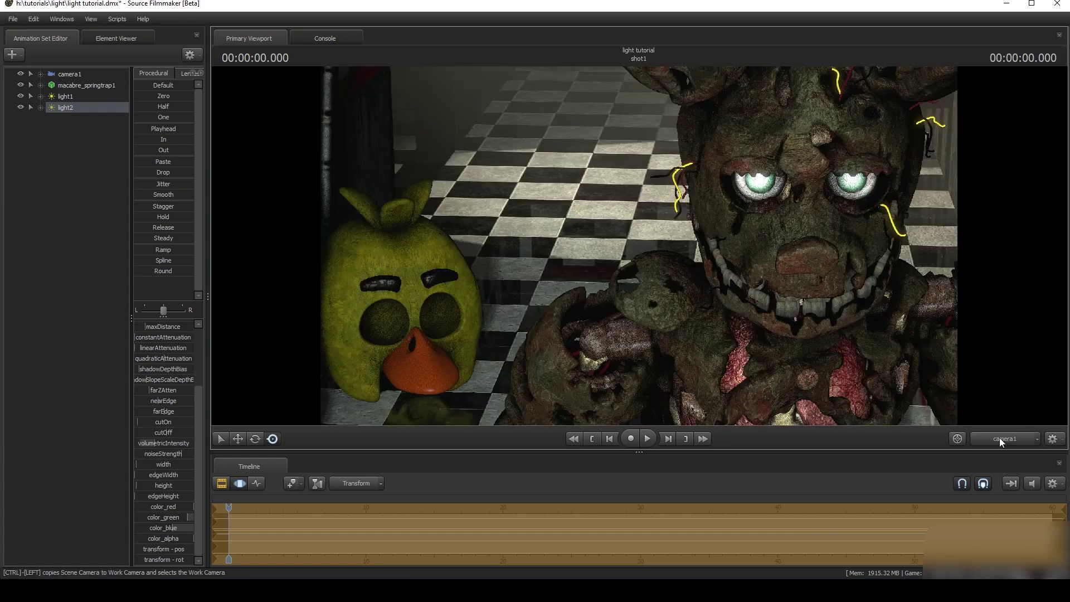
Step: Create a third light, aim it down onto Springtrap from above, and widen its field of view
right_click(51, 176)
left_click(74, 177)
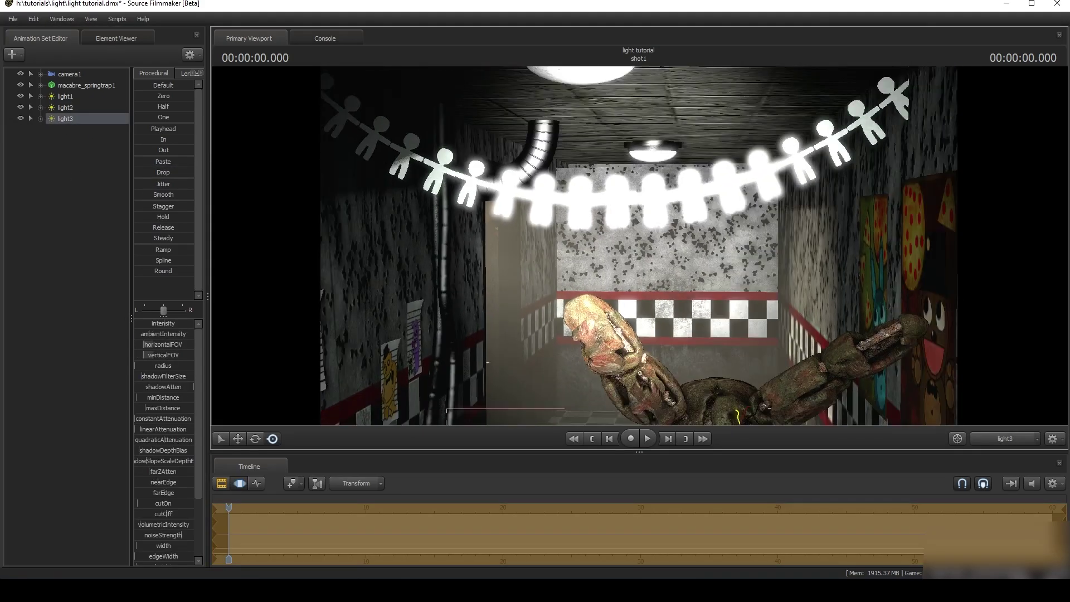
left_click_drag(639, 245, 613, 211)
key("w")
scroll(638, 246, "down", 3)
left_click_drag(668, 262, 630, 259)
left_click(957, 439)
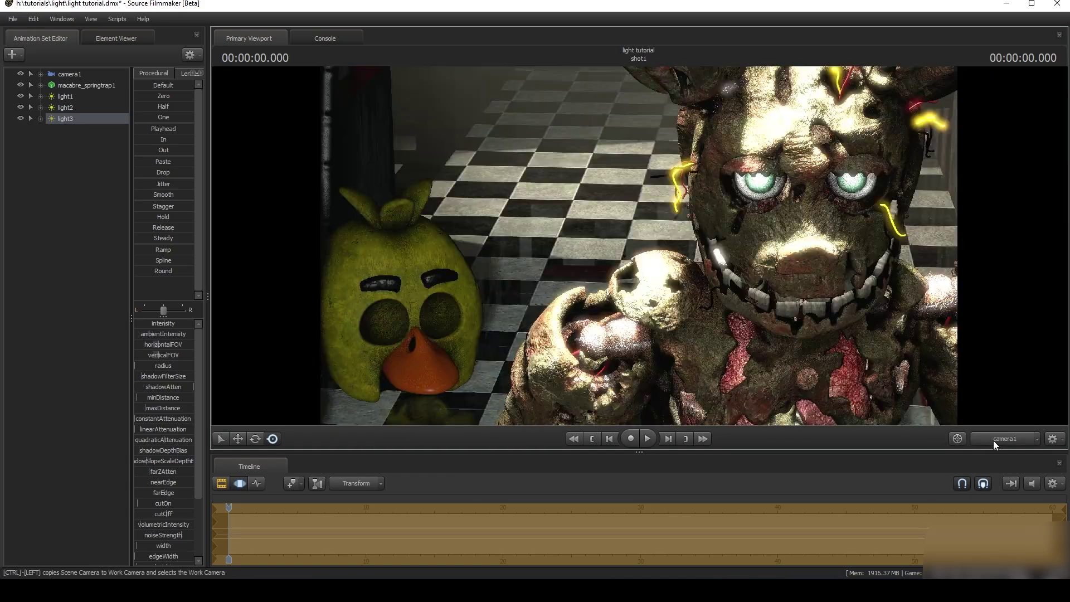
Step: Soften light3 with a lower intensity and larger radius, and tint it orange by reducing green and blue
left_click_drag(185, 327, 140, 327)
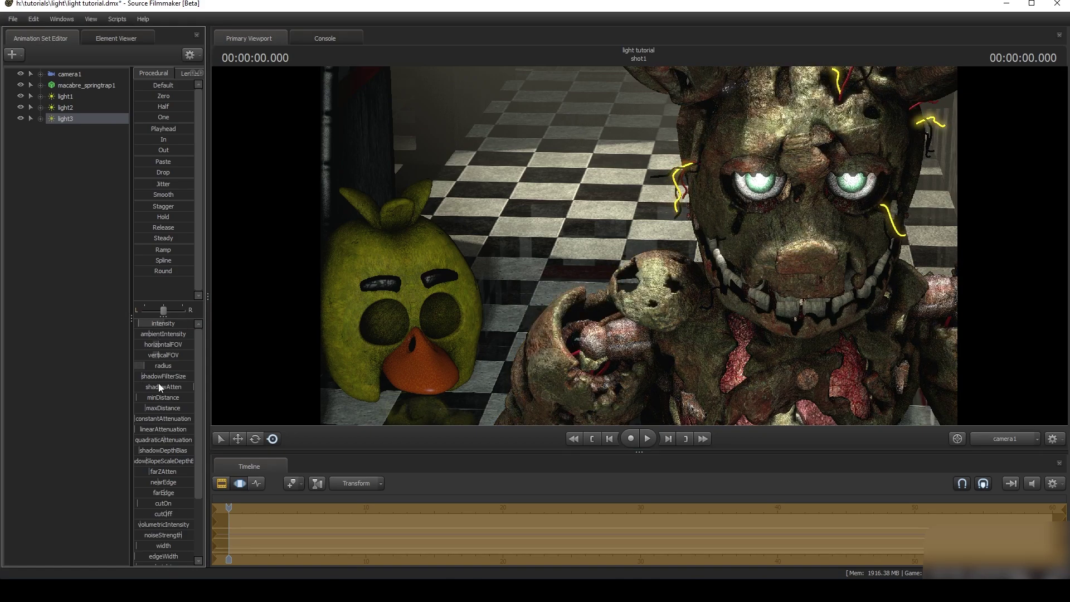
scroll(192, 529, "down", 3)
left_click_drag(182, 519, 154, 527)
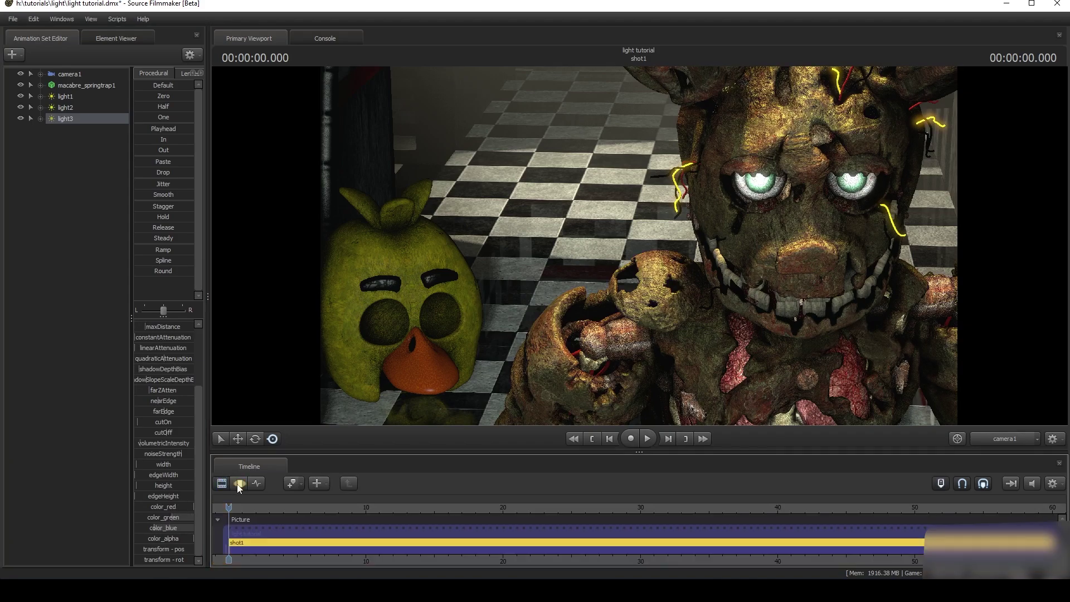
Step: Enable volumetric lighting on light3, reduce its volumetric intensity to a very low value, and preview the shot
left_click(240, 483)
right_click(68, 125)
left_click(112, 281)
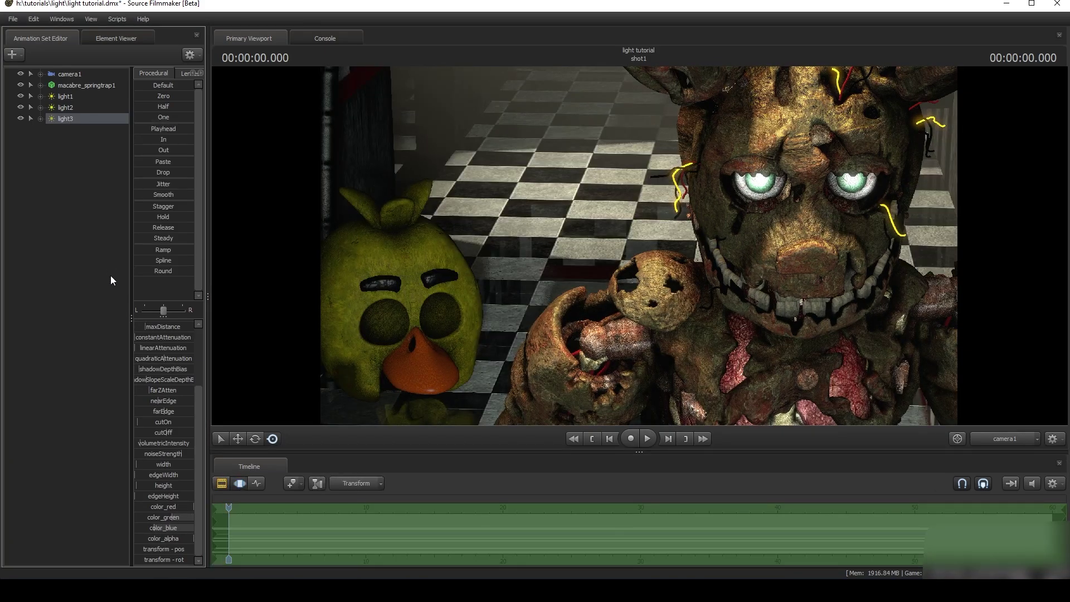
left_click_drag(157, 445, 153, 445)
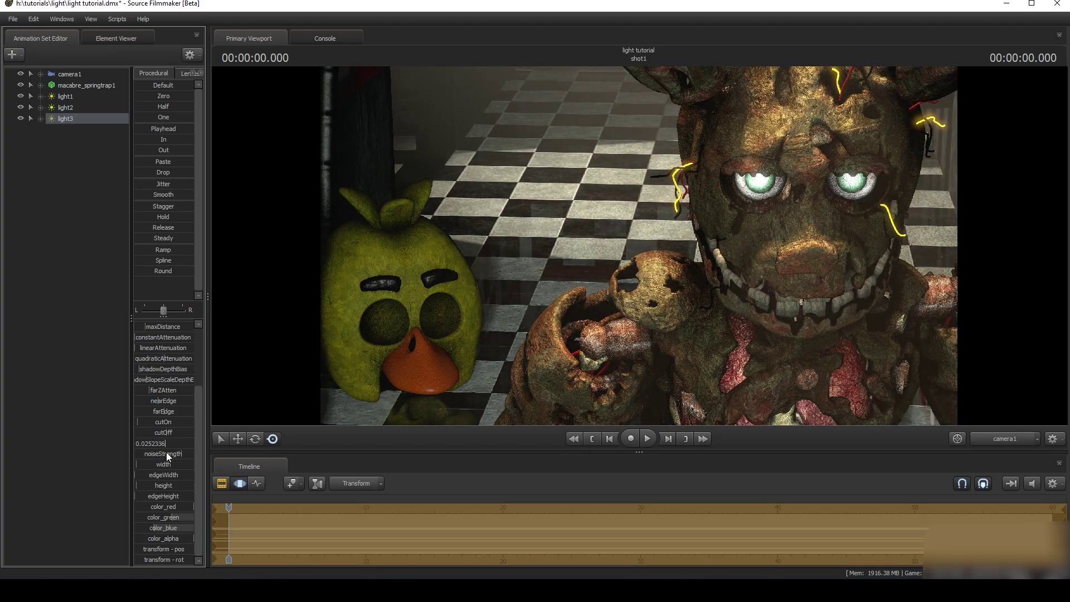
key("Return")
left_click(228, 484)
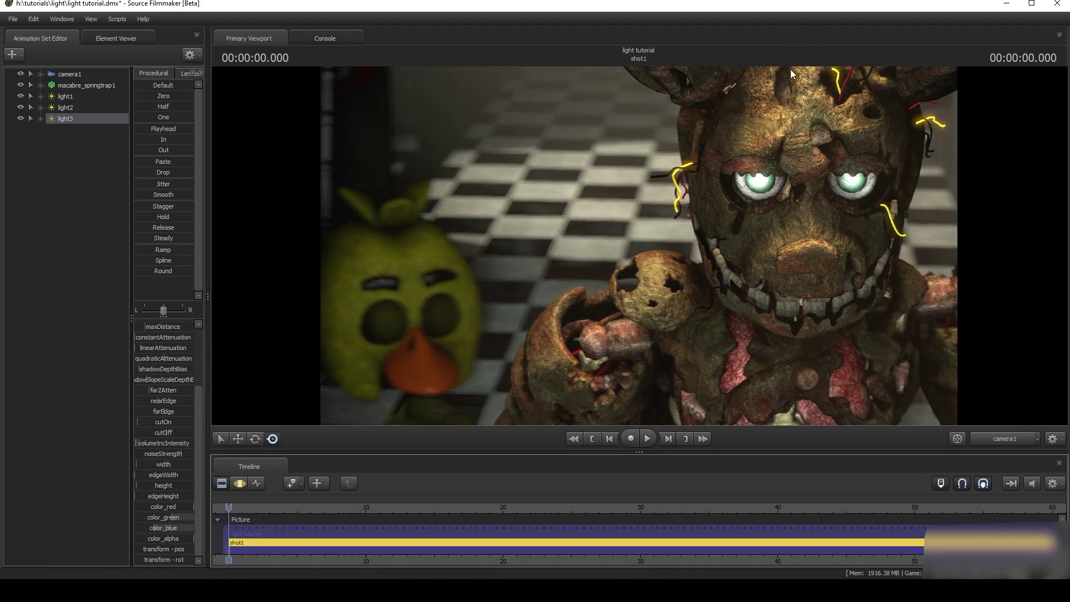
Step: Create a fourth light and aim it closely at the Chica head's eye socket nearest Springtrap, checking the result through camera1
left_click(238, 483)
right_click(38, 161)
left_click(83, 190)
left_click_drag(83, 130, 485, 195)
key("w")
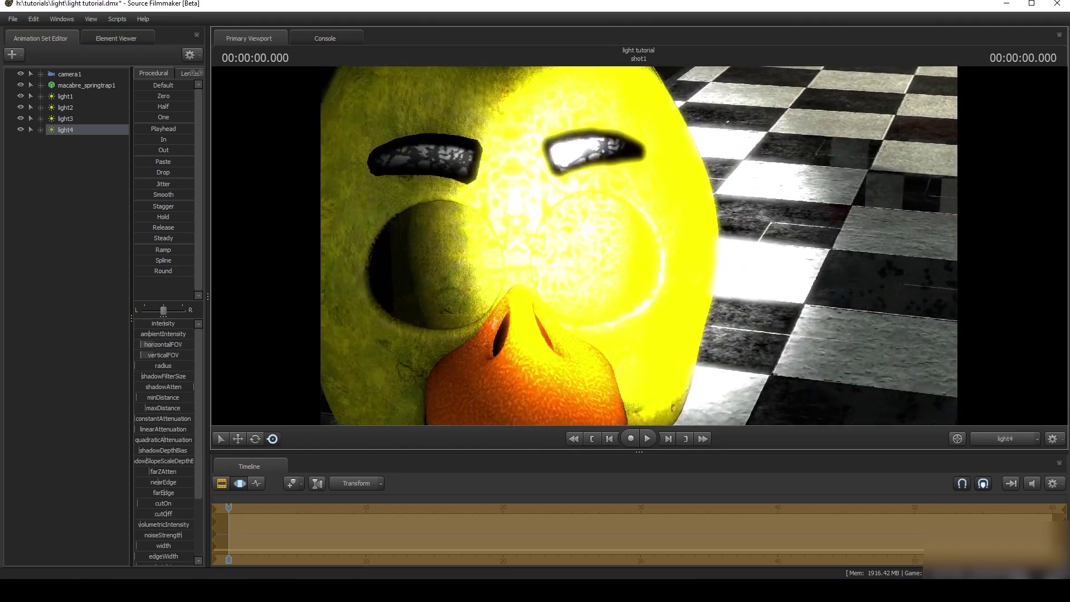
key("w")
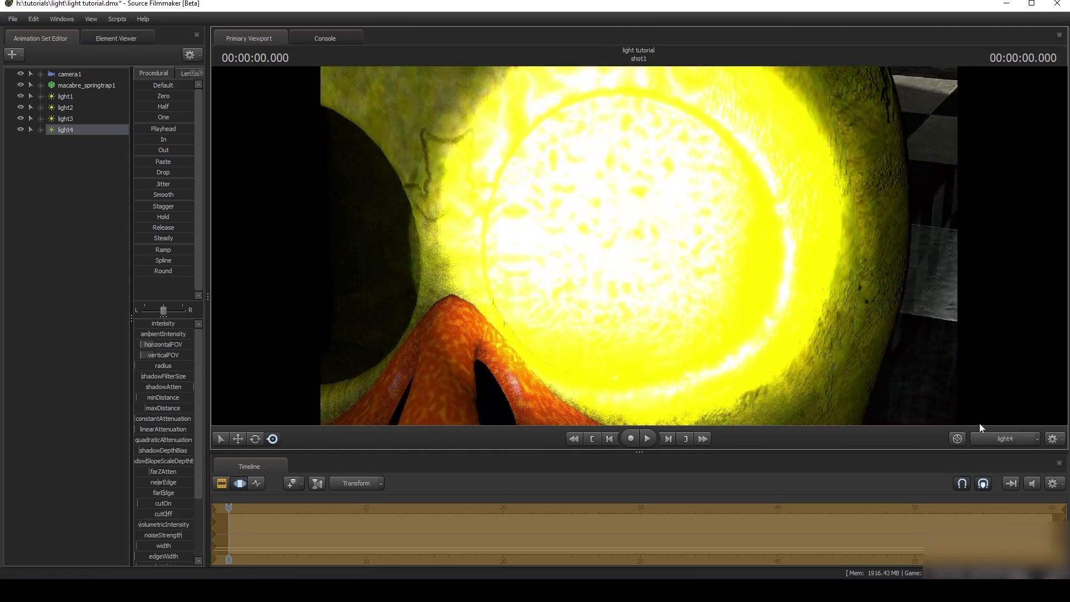
left_click(1007, 435)
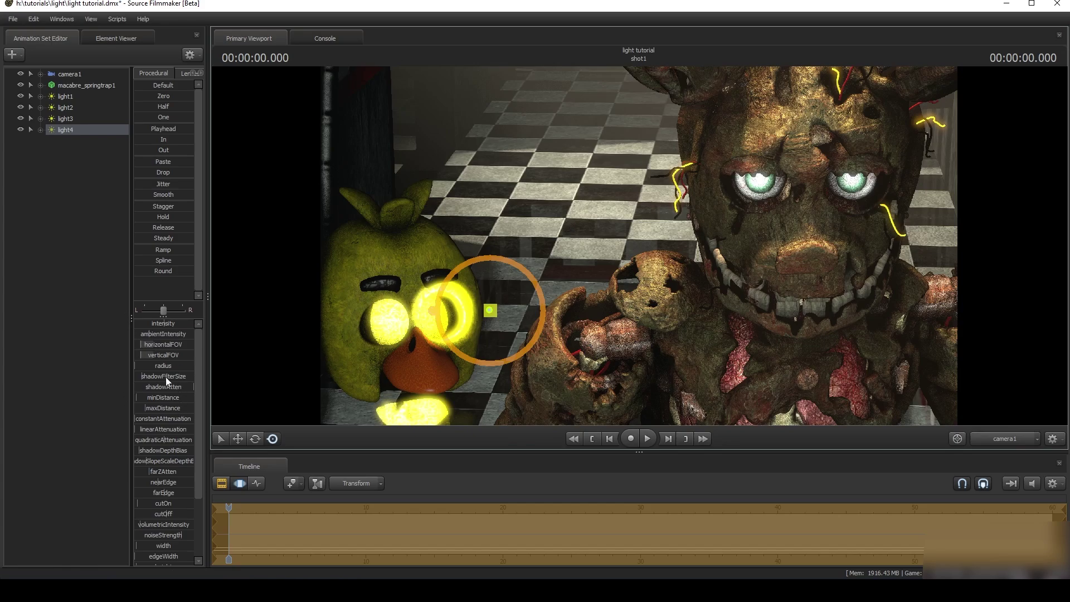
left_click_drag(86, 129, 430, 279)
left_click_drag(725, 284, 743, 320)
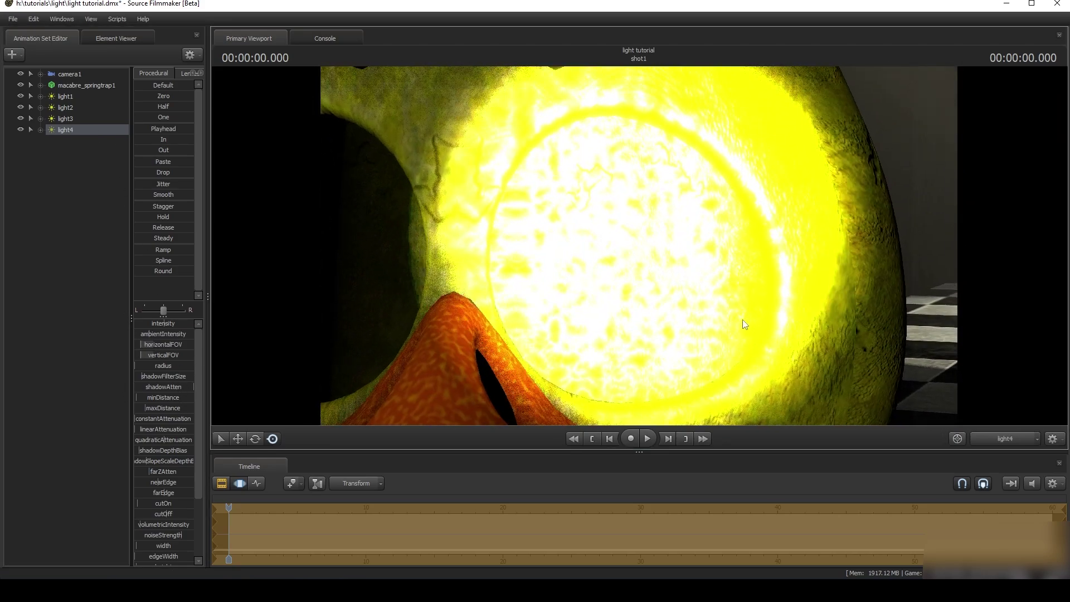
left_click(987, 438)
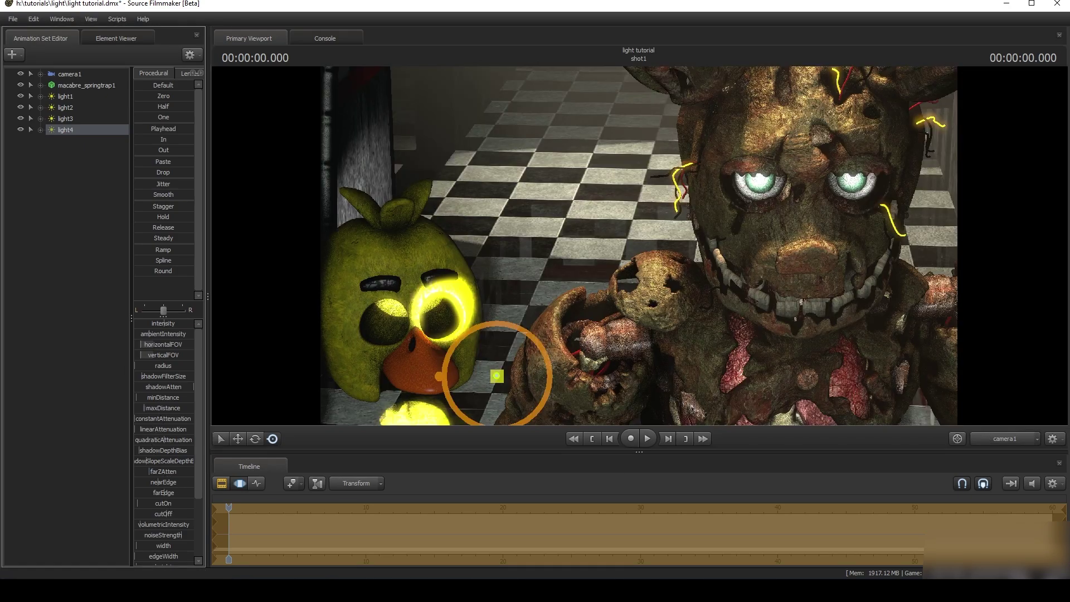
Step: Reduce light4's maxDistance and farZAtten so it lights only the eye socket, and tint it orange-yellow
left_click_drag(170, 474, 170, 475)
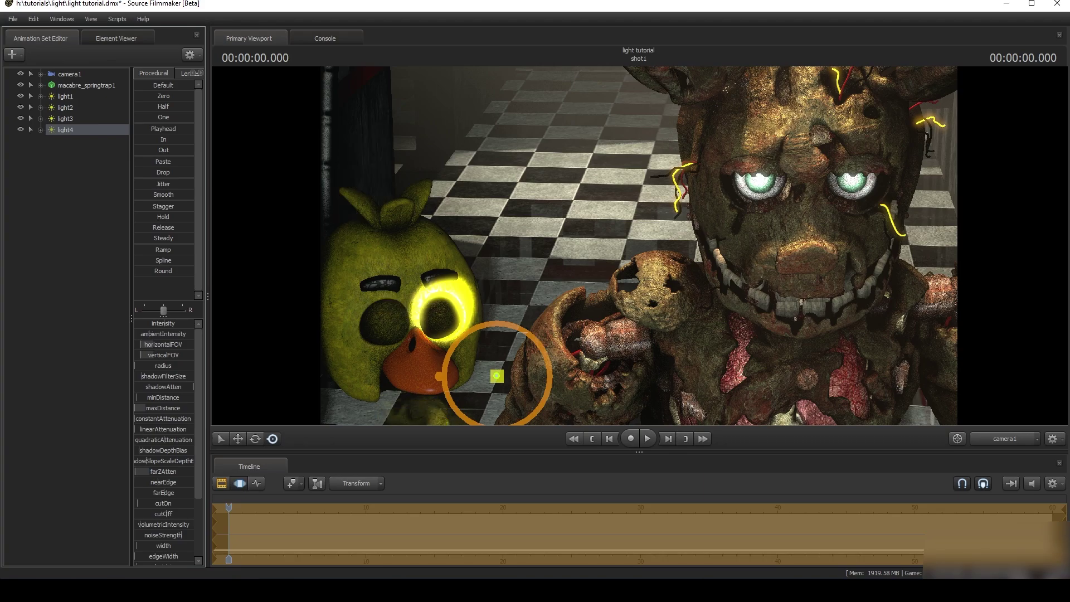
scroll(174, 490, "down", 3)
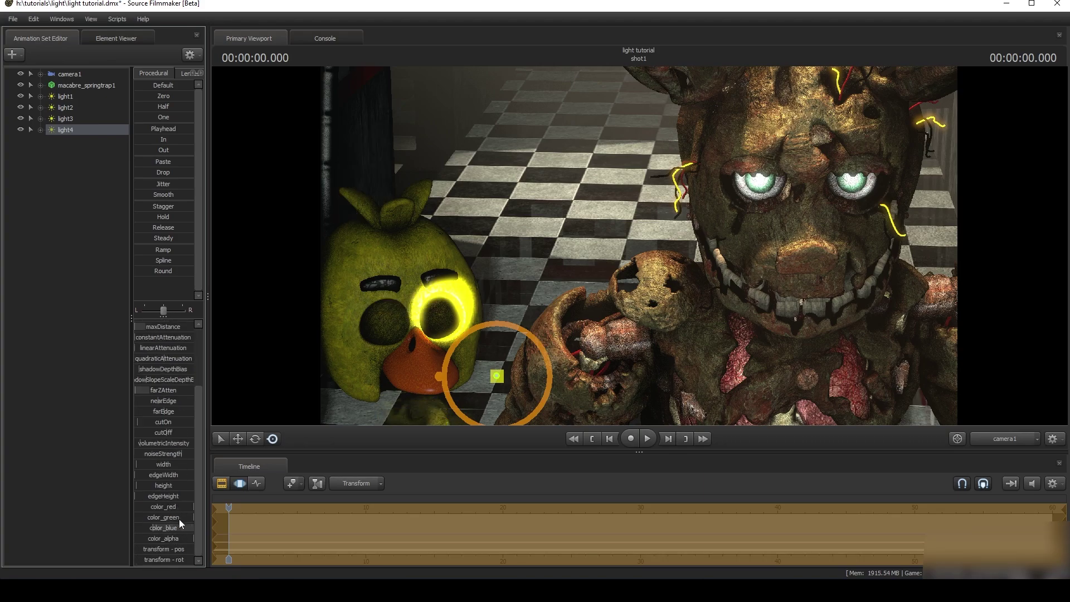
scroll(153, 478, "up", 3)
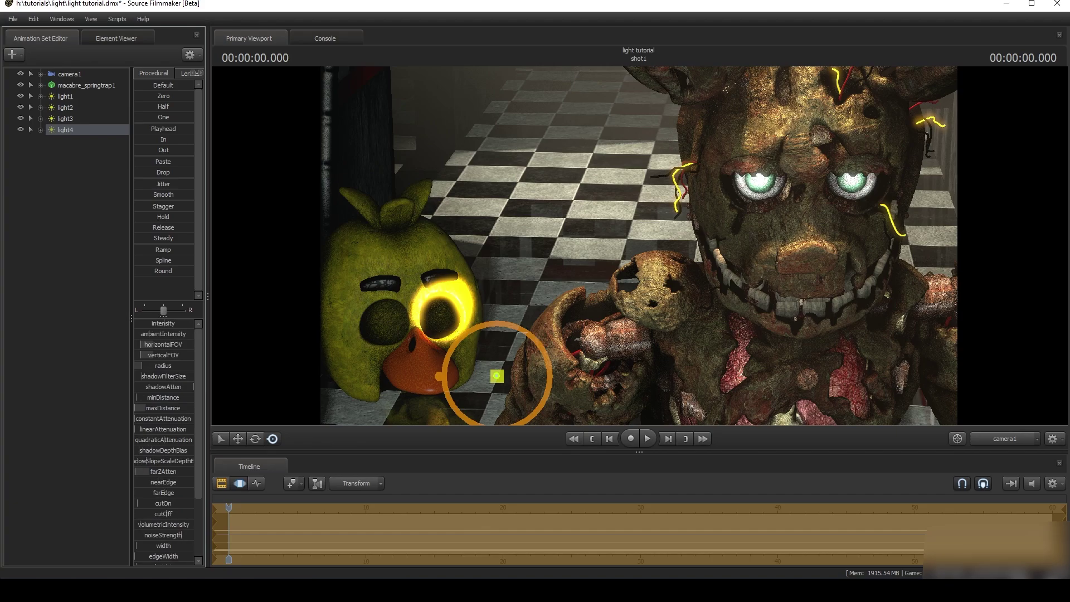
Step: Increase light4's radius slightly and preview the shot with depth of field
left_click(218, 480)
left_click(234, 480)
left_click_drag(177, 366, 169, 366)
left_click(226, 483)
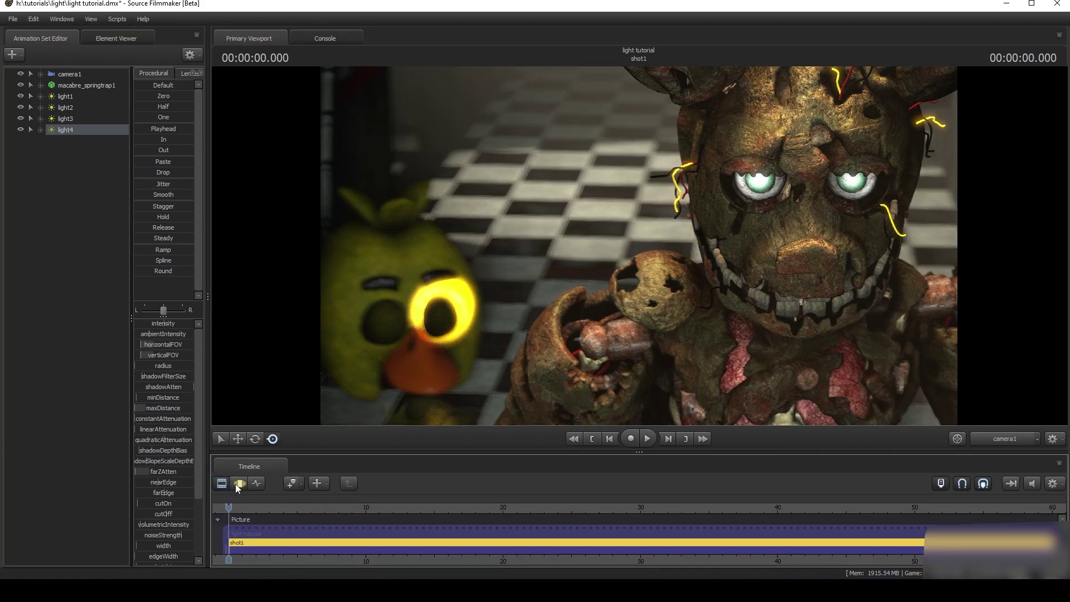
left_click(235, 483)
right_click(79, 129)
left_click(92, 143)
right_click(64, 166)
left_click(81, 182)
left_click_drag(78, 141, 613, 245)
left_click_drag(613, 245, 585, 259)
left_click(957, 439)
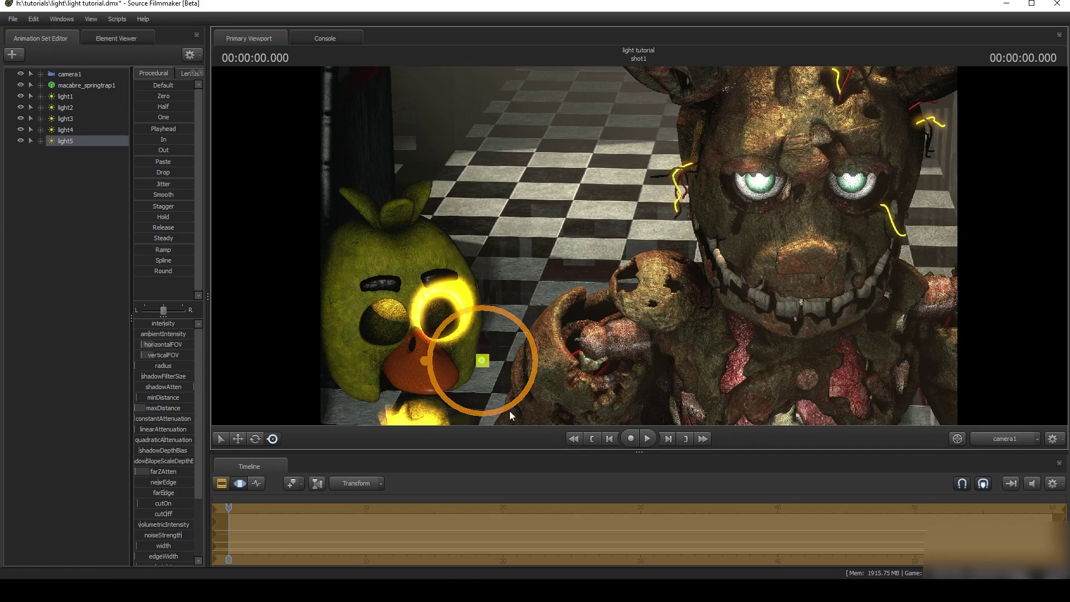
left_click_drag(64, 142, 583, 255)
left_click(72, 270)
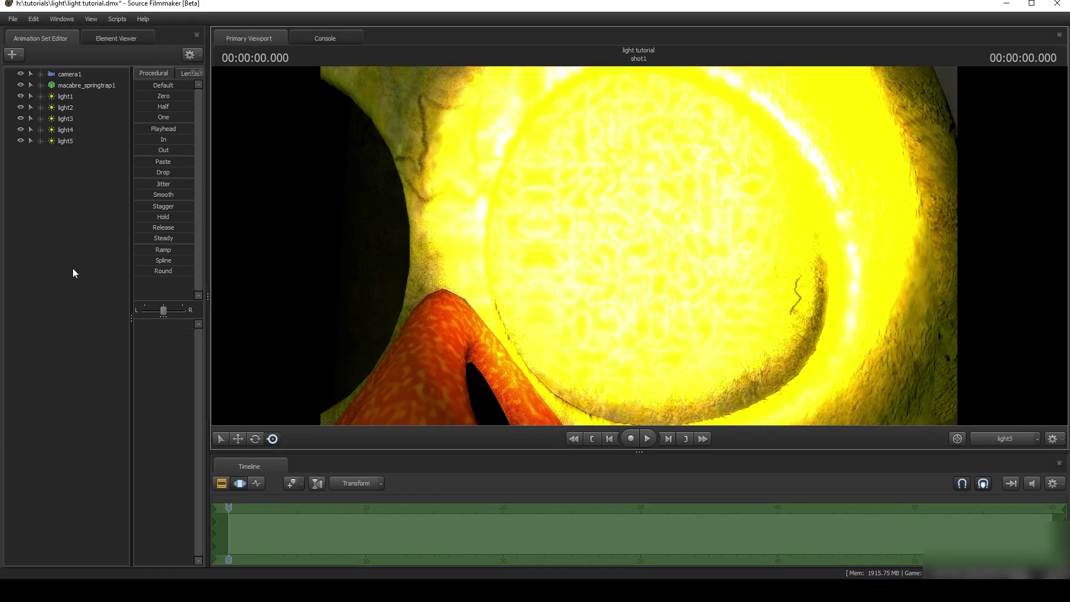
right_click(63, 139)
left_click(98, 162)
Step: Create a fifth light aimed at the Chica head's other eye socket and reduce its farZAtten while viewing through camera1
right_click(64, 168)
left_click(89, 183)
left_click_drag(69, 143, 530, 245)
key("w")
left_click(1015, 438)
left_click(1015, 438)
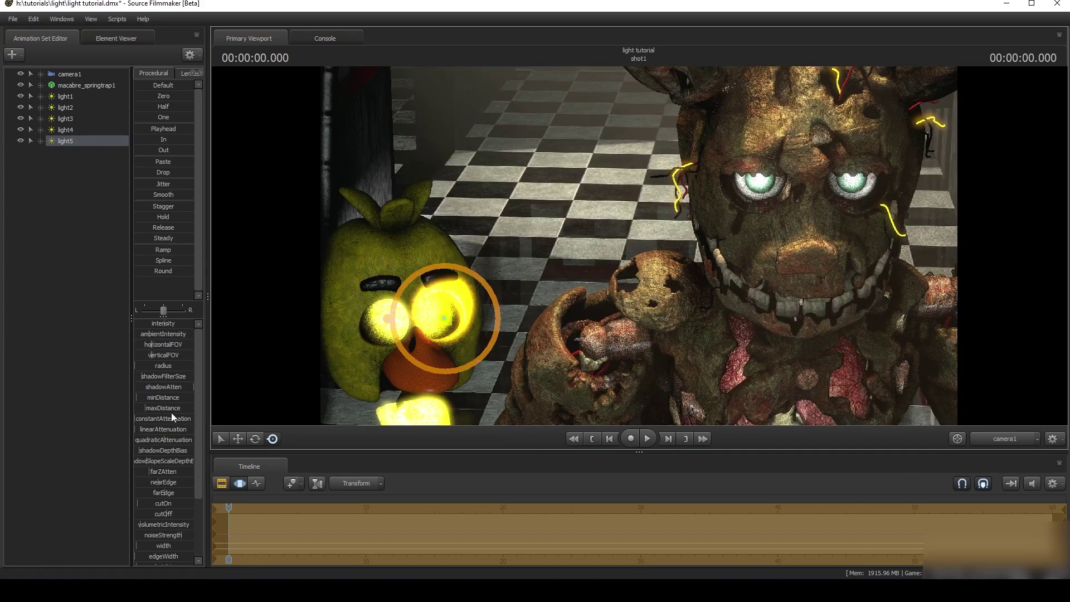
left_click(166, 473)
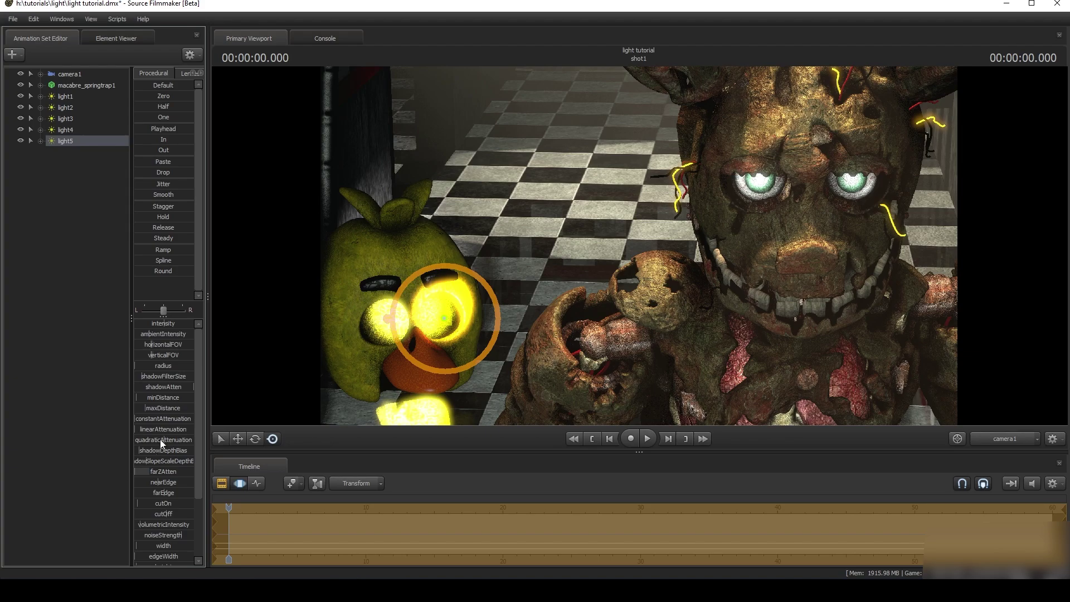